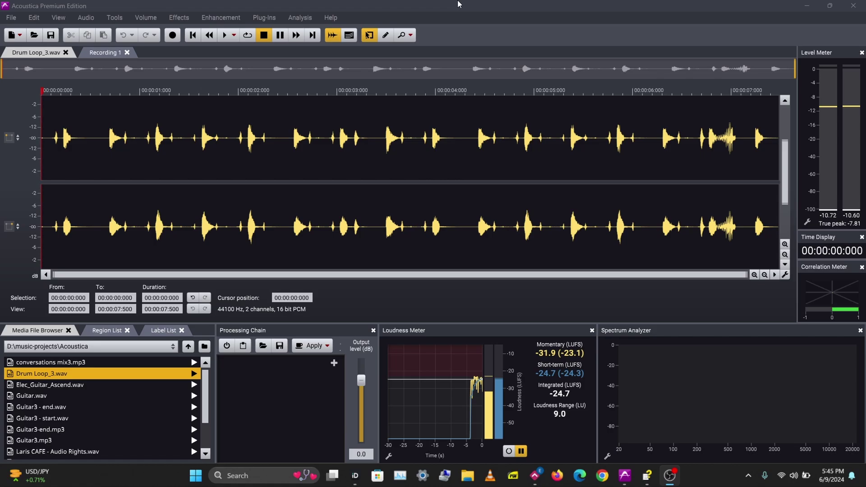
- Play back the Drum Loop_3.wav clip from its beginning and stop the playback
left_click(392, 4)
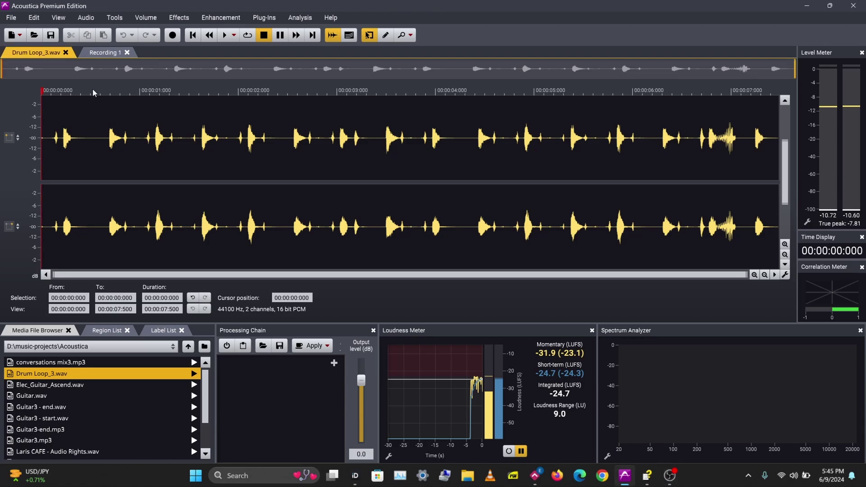
key("space")
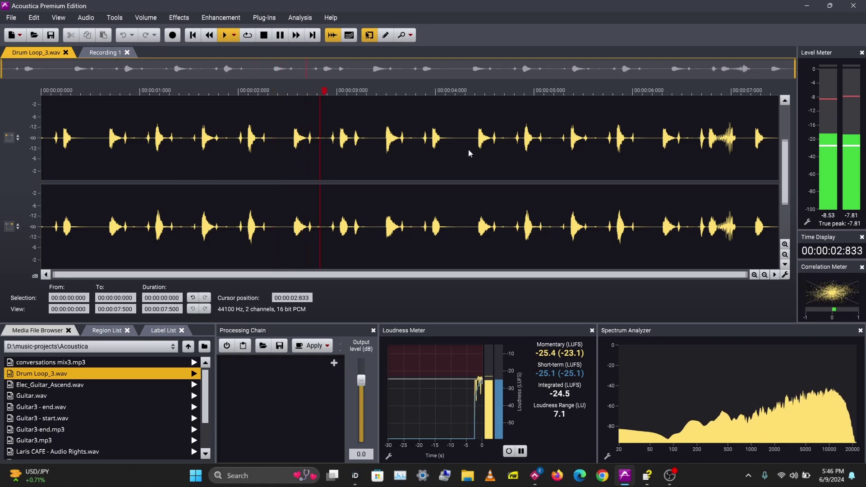
key("space")
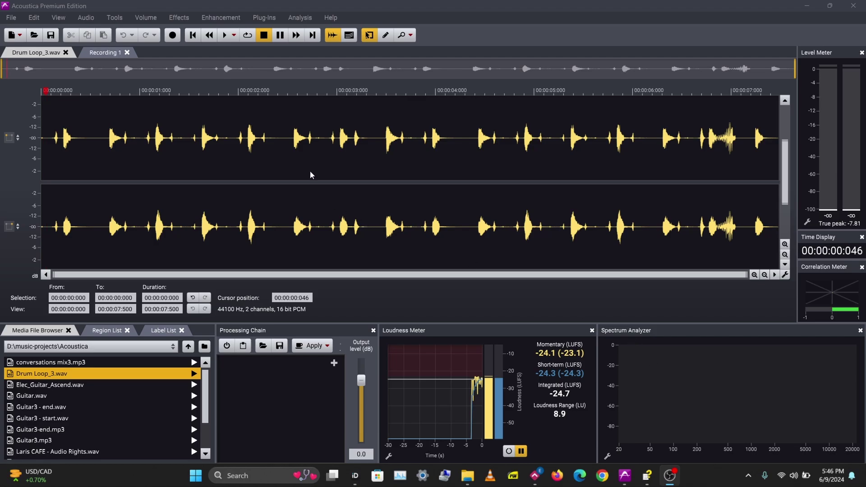
- Delete the audio from 3 seconds to the end of Drum Loop_3.wav and save the file
left_click_drag(337, 167, 797, 172)
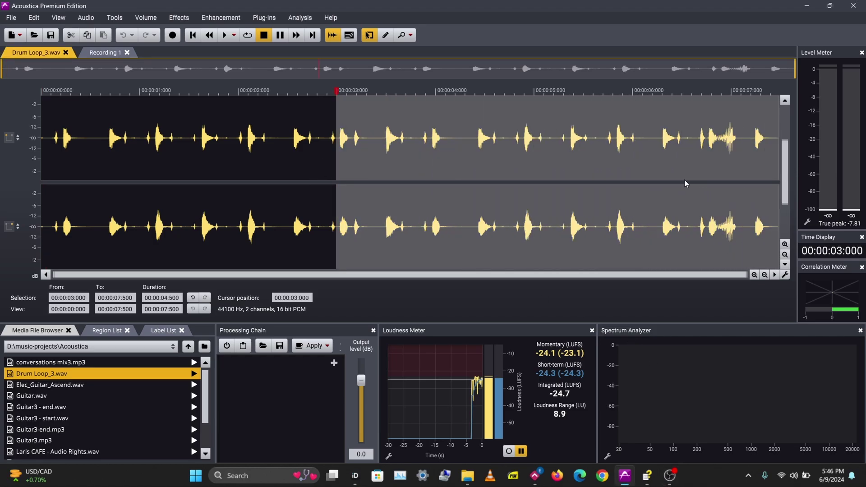
key("Delete")
key("ctrl+s")
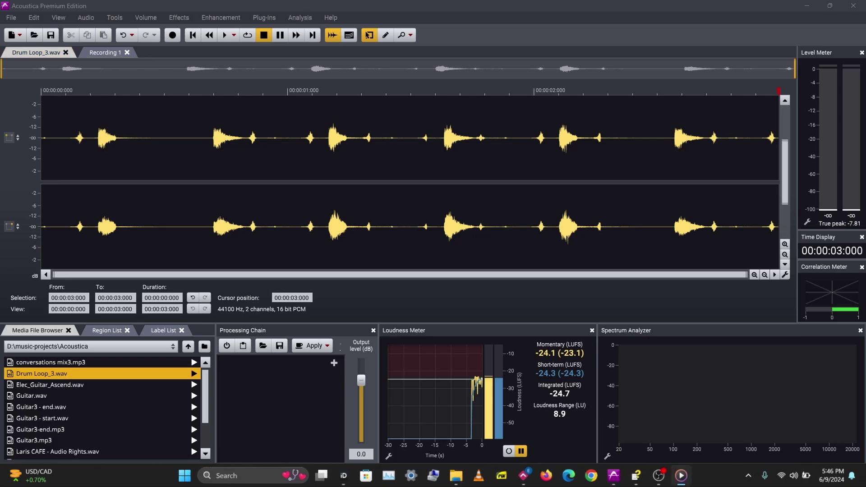
- Play the saved Drum Loop_3 in Media Player to check its length, and close the player
left_click_drag(860, 389, 441, 37)
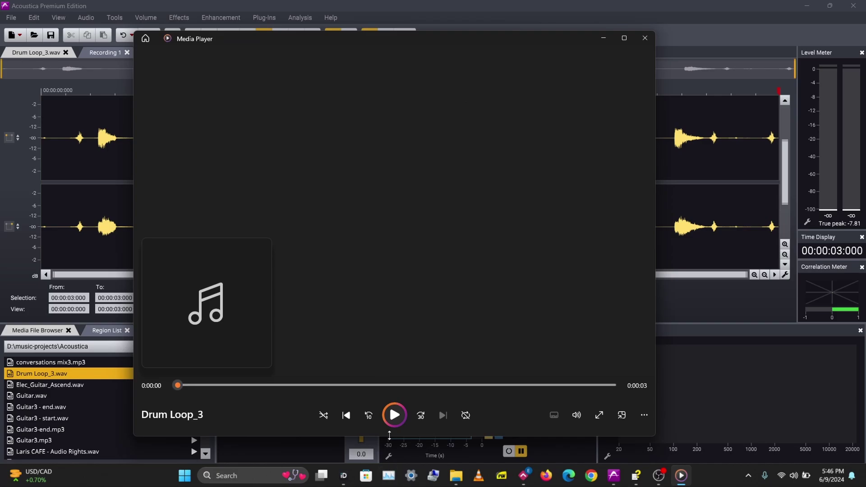
left_click(394, 415)
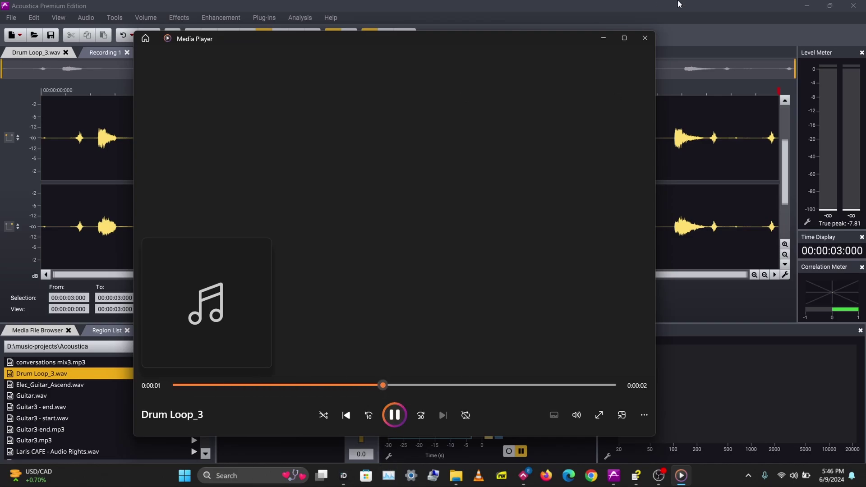
left_click(645, 39)
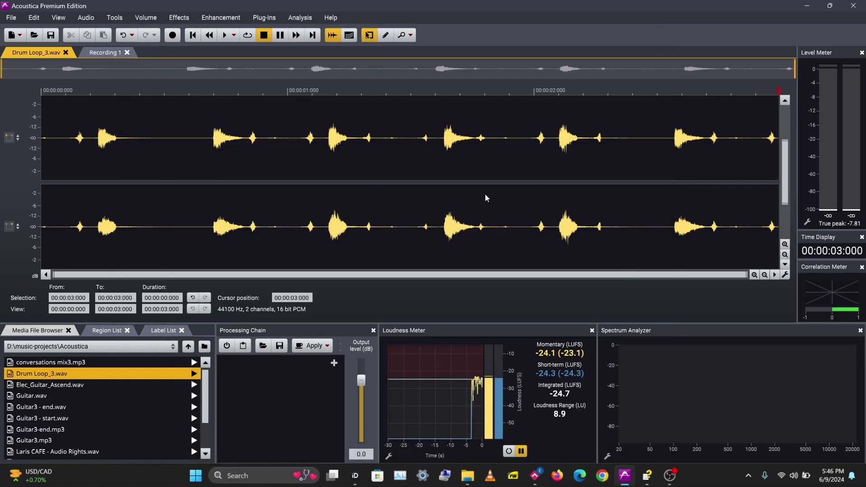
- Undo the deletion in Drum Loop_3.wav, extend the visible range to about 7.17 seconds, and select the whole clip
key("ctrl+z")
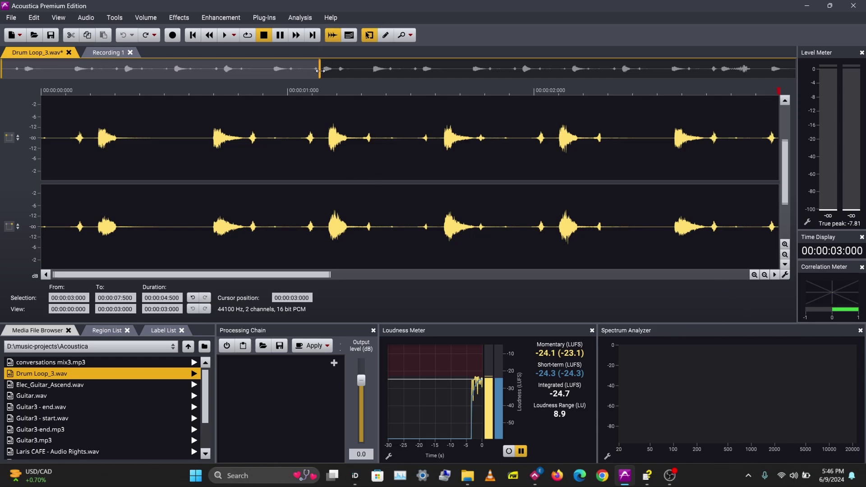
left_click_drag(320, 71, 759, 70)
key("ctrl+a")
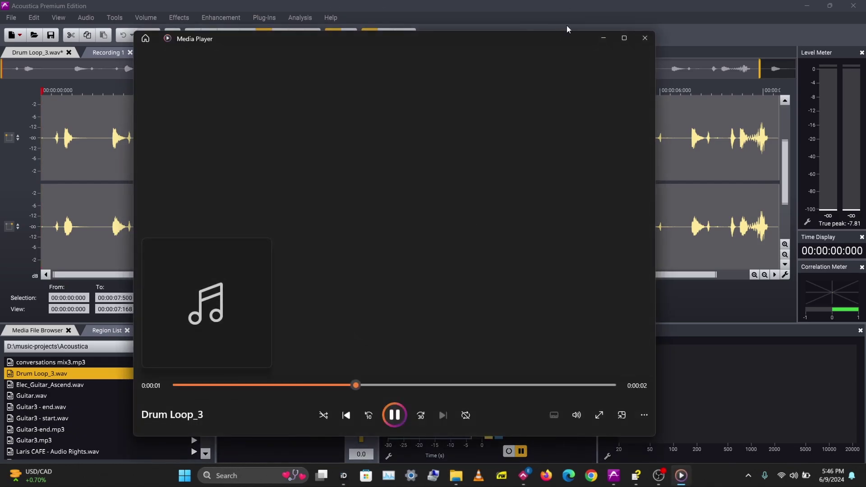
- Check Drum Loop_3 again by playing the re-saved file in Media Player, and close the player
double_click(582, 38)
left_click(855, 5)
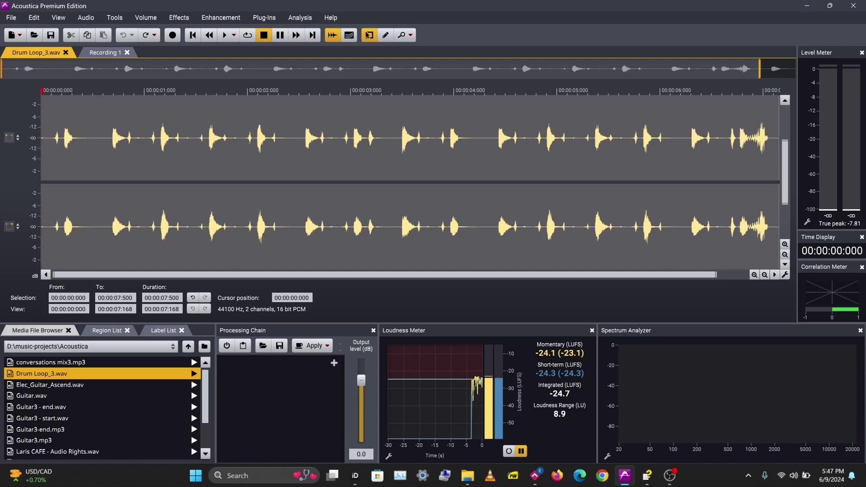
key("alt+Tab")
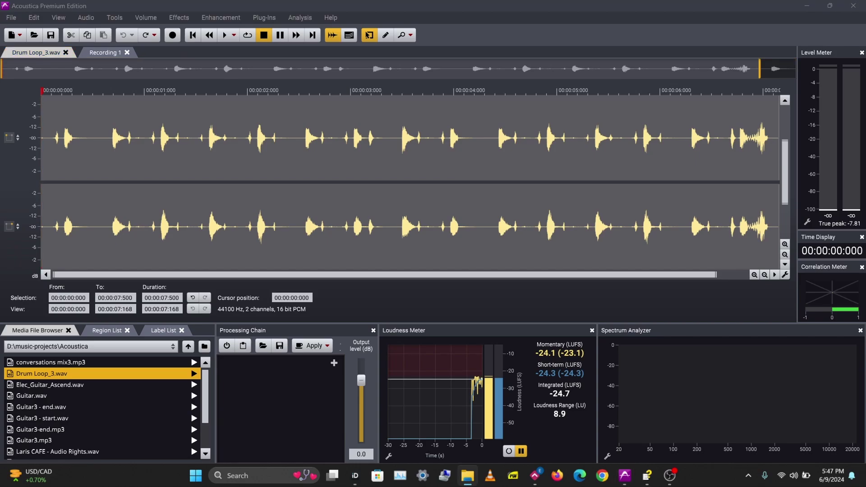
key("Return")
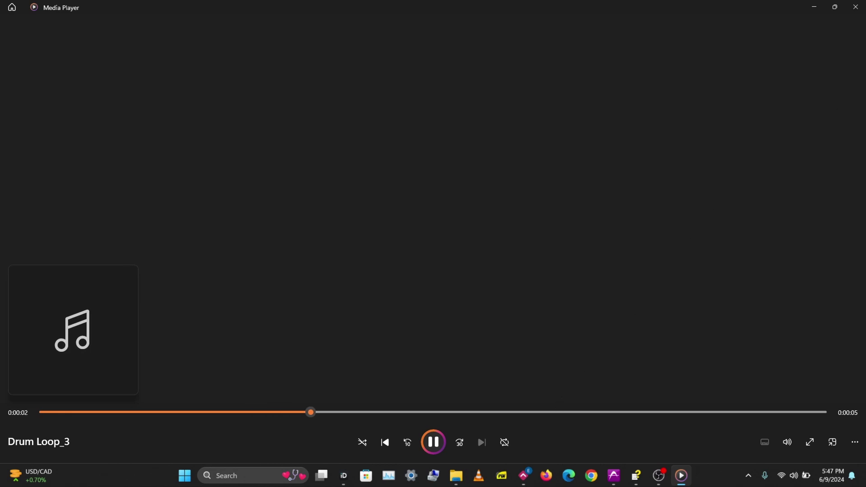
left_click(855, 7)
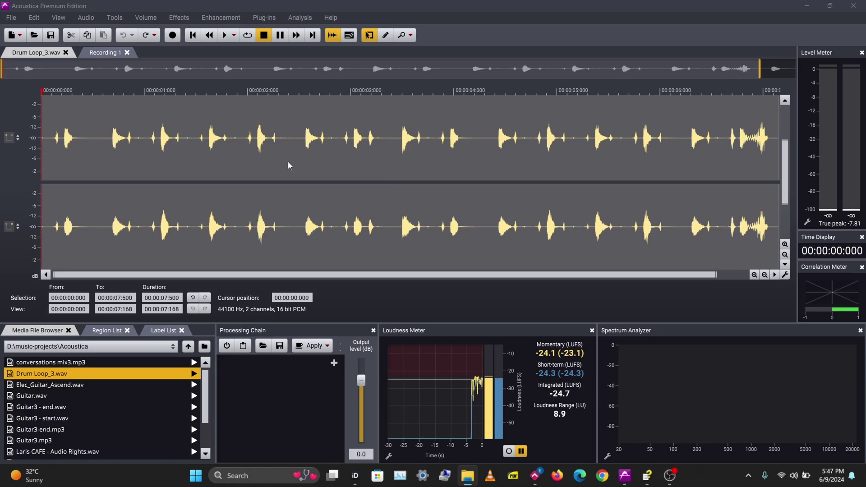
- Delete the audio from about 2.335 seconds to the end of Drum Loop_3.wav
left_click(269, 161)
left_click_drag(282, 175, 840, 163)
key("Delete")
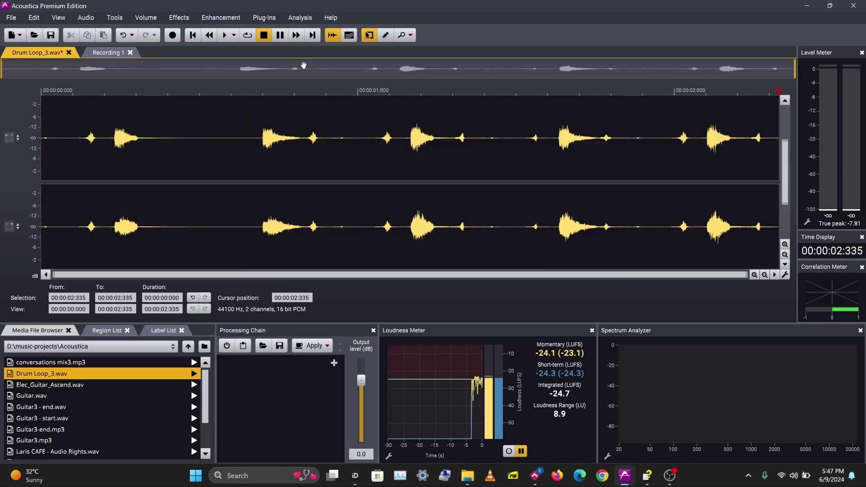
- Play back the trimmed drum loop from near its start and save it over Drum Loop_3.wav
key("space")
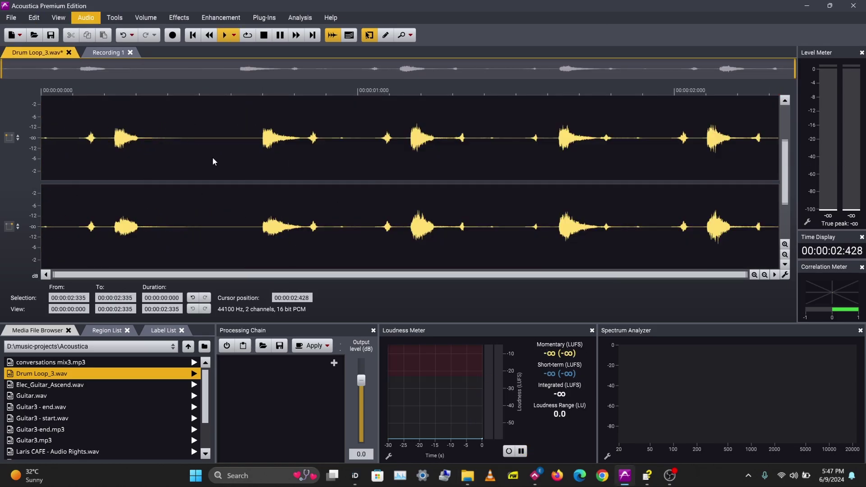
left_click(73, 91)
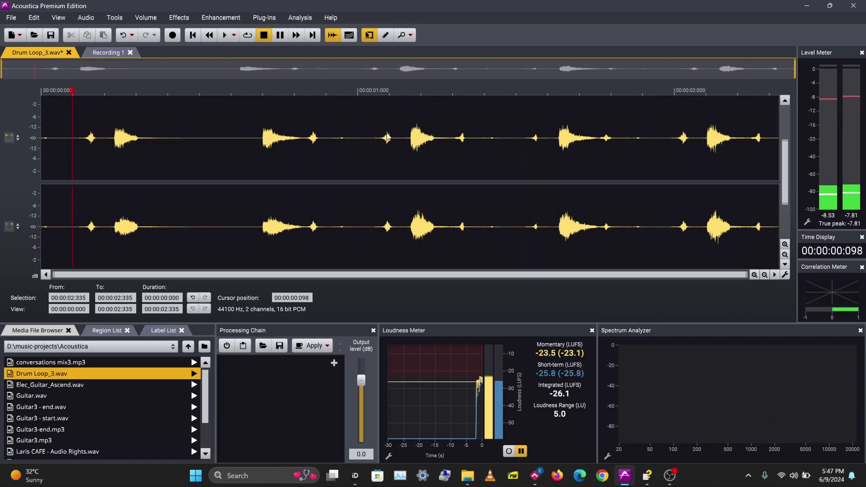
left_click(51, 35)
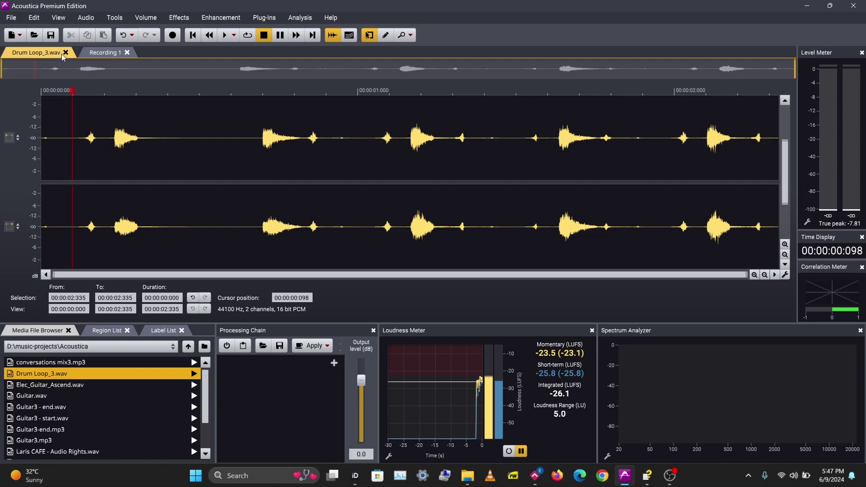
left_click(7, 21)
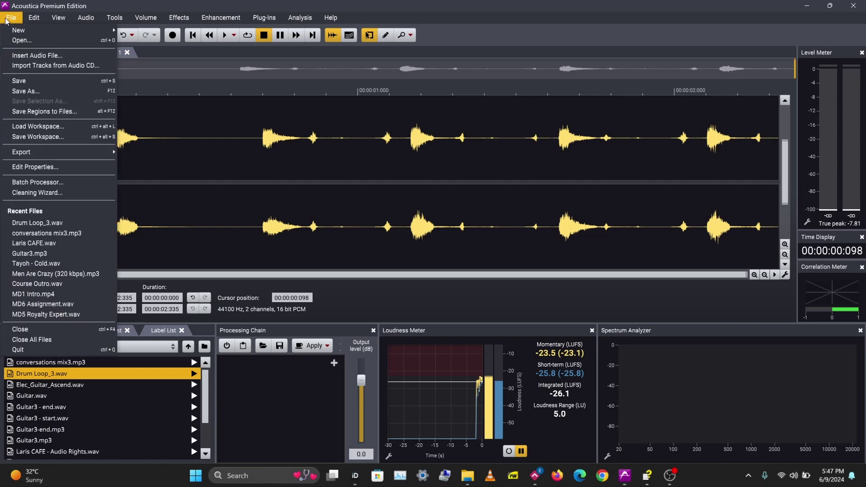
left_click(34, 82)
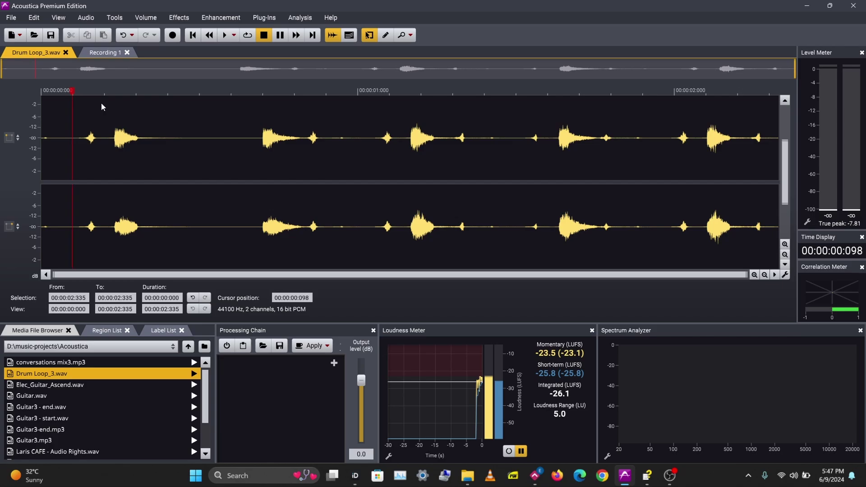
- Start saving the clip as a new audio file in the Acoustica folder with the file name Drum Loop_4
left_click(11, 17)
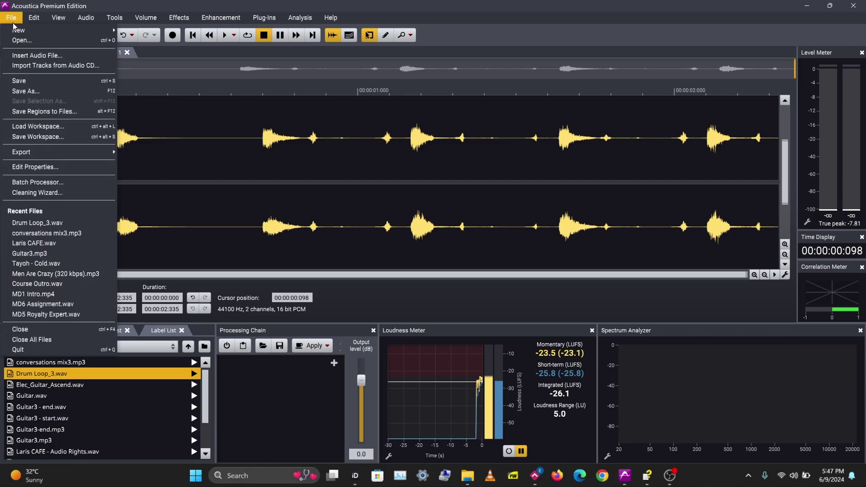
left_click(32, 89)
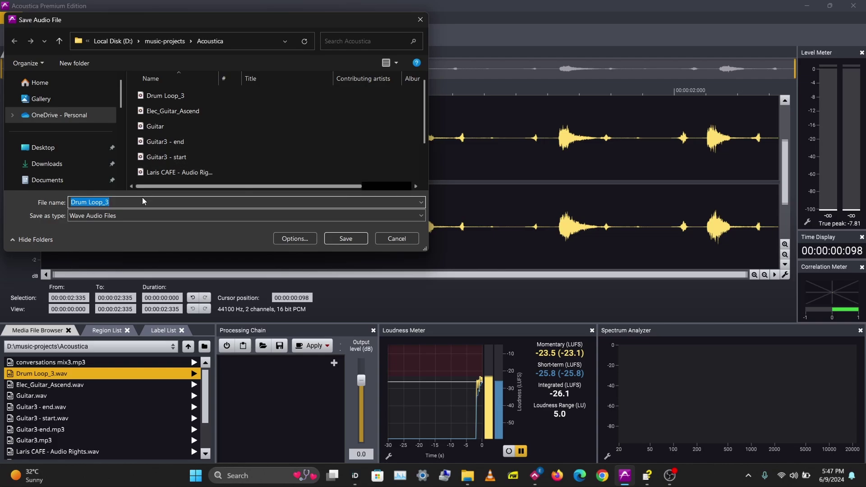
left_click_drag(109, 202, 92, 202)
left_click(109, 202)
key("BackSpace")
type("4")
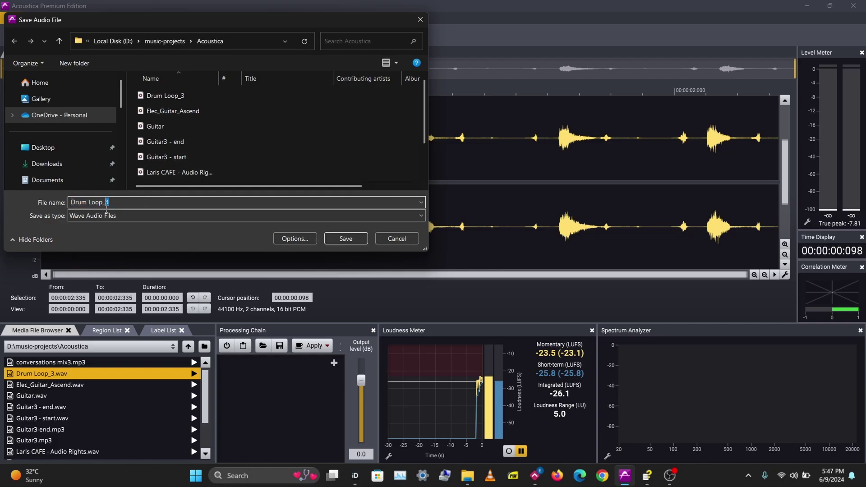
- Review the available file types and the Wave number format settings, keeping Wave Audio Files and cancelling the settings
left_click(131, 217)
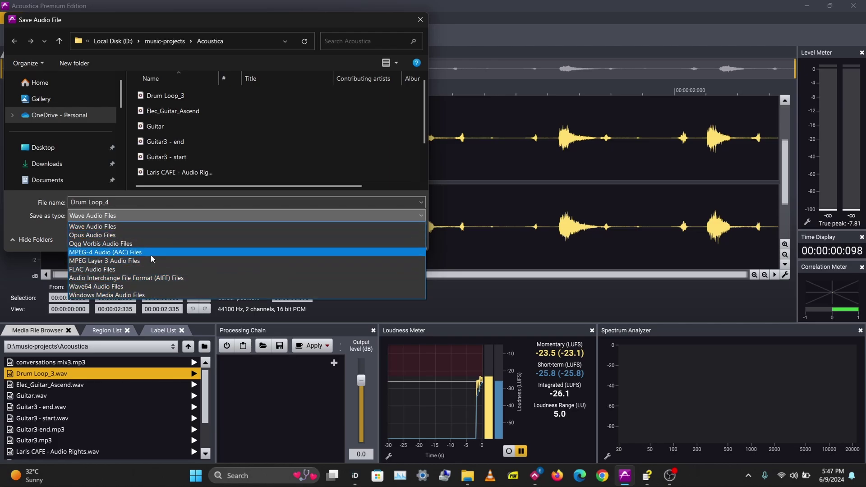
left_click(129, 226)
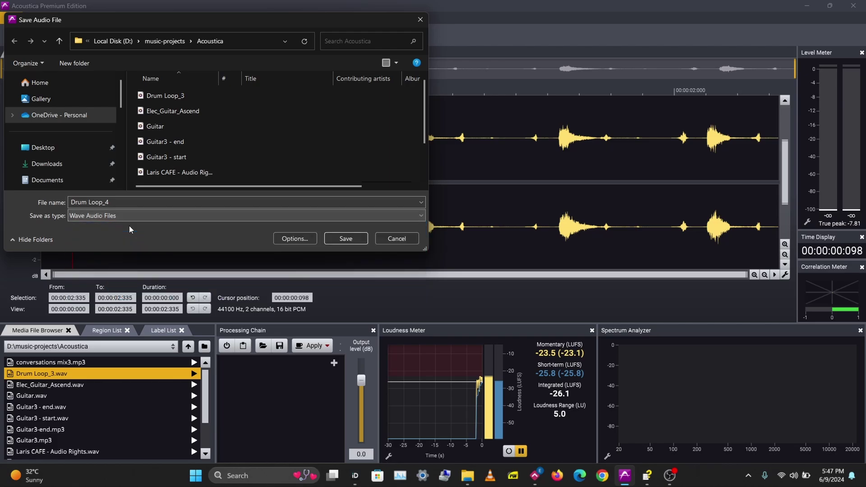
left_click(293, 240)
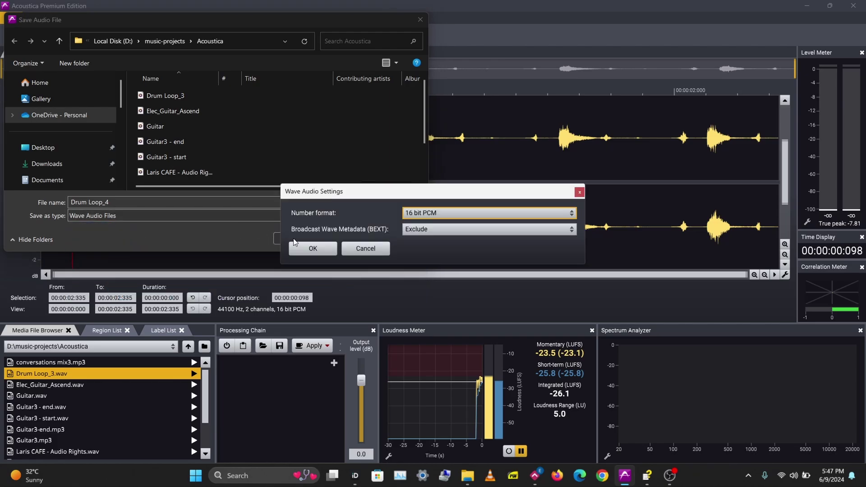
left_click(433, 216)
left_click(371, 238)
left_click(365, 248)
- Set the file type of Drum Loop_4 to MPEG Layer 3 Audio Files and open its format settings
left_click(99, 216)
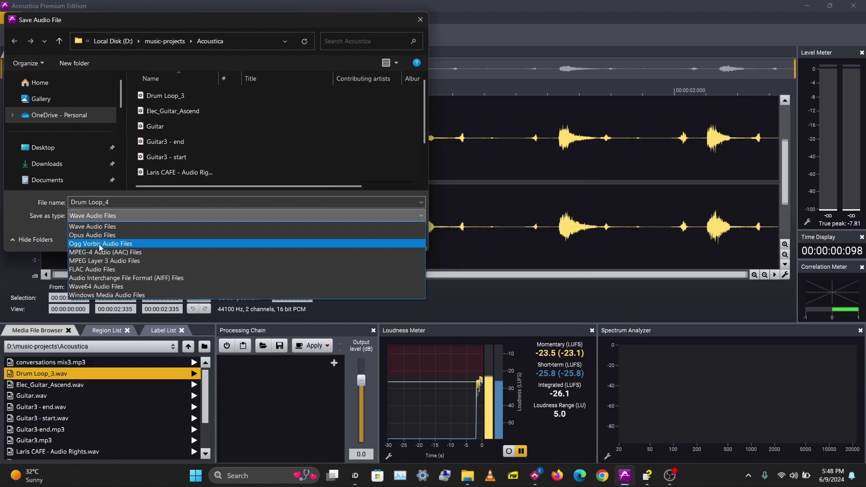
left_click(118, 261)
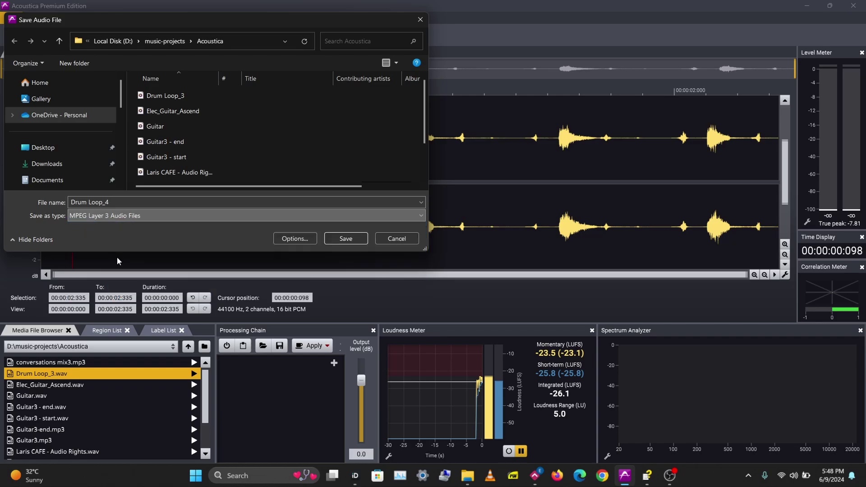
left_click(298, 239)
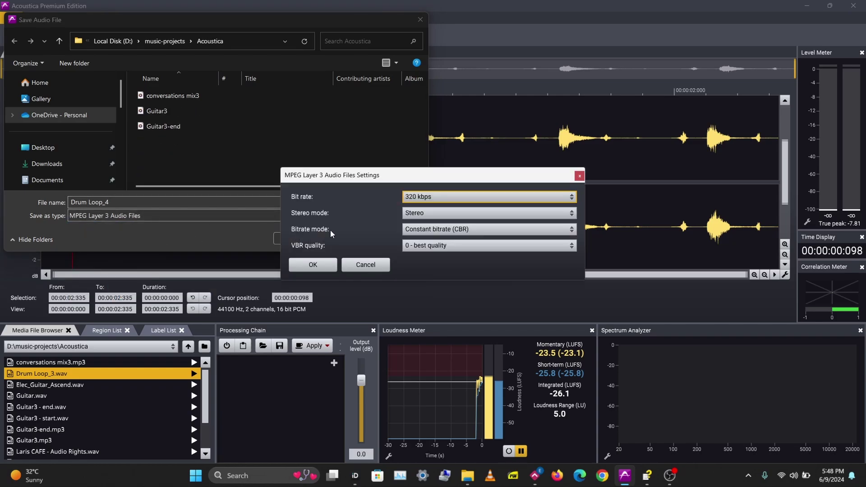
- Review the bit rate, stereo mode, bitrate mode and VBR quality choices, and accept 320 kbps, Stereo, Constant bitrate (CBR) and best quality
left_click(417, 198)
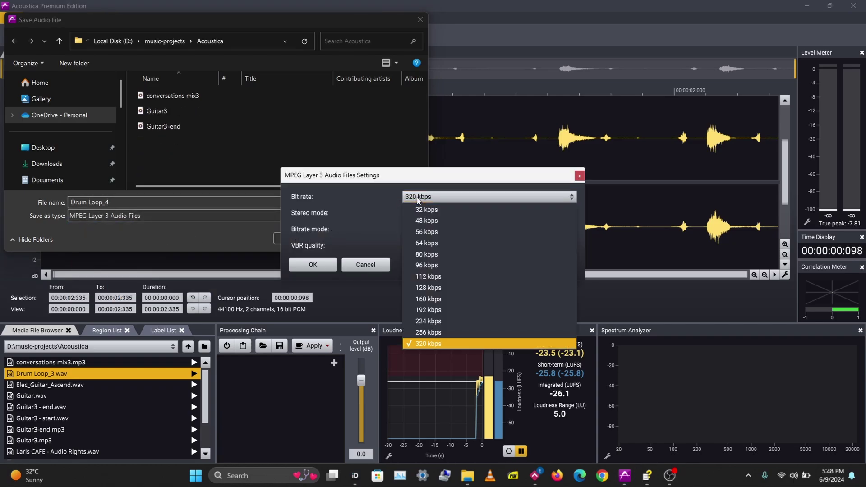
left_click(417, 197)
left_click(417, 213)
left_click(417, 213)
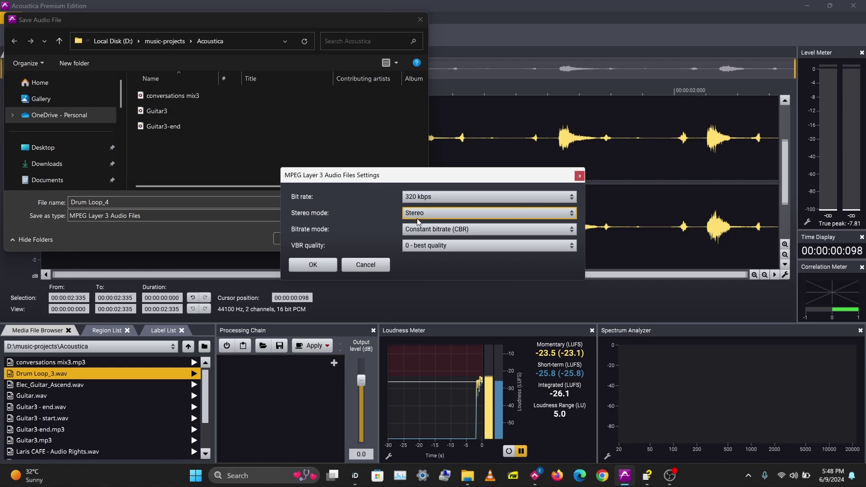
left_click(418, 231)
left_click(419, 230)
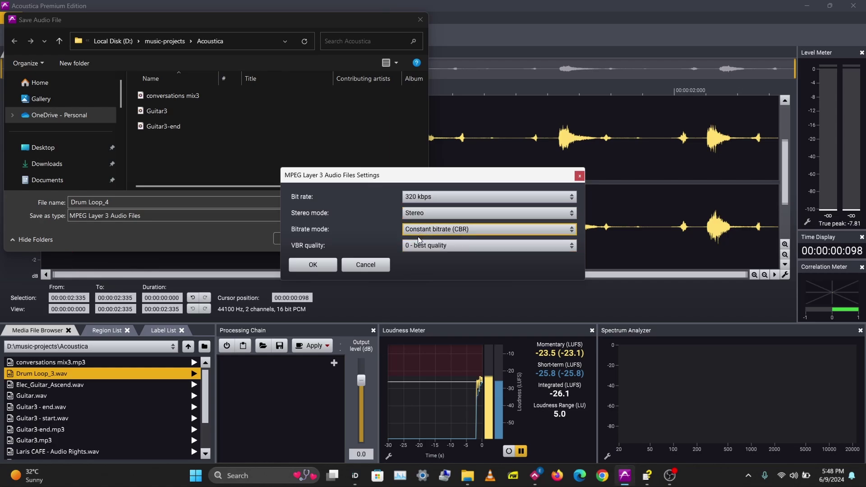
left_click(416, 246)
left_click(418, 247)
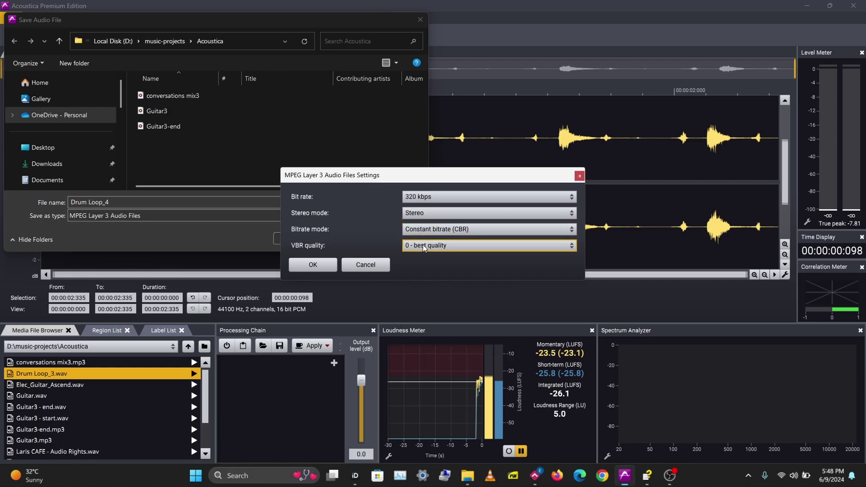
left_click(424, 195)
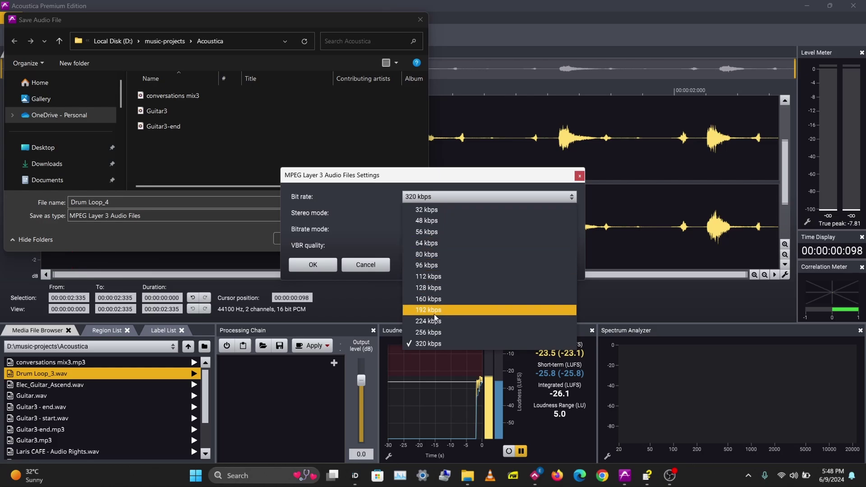
left_click(345, 243)
left_click(318, 266)
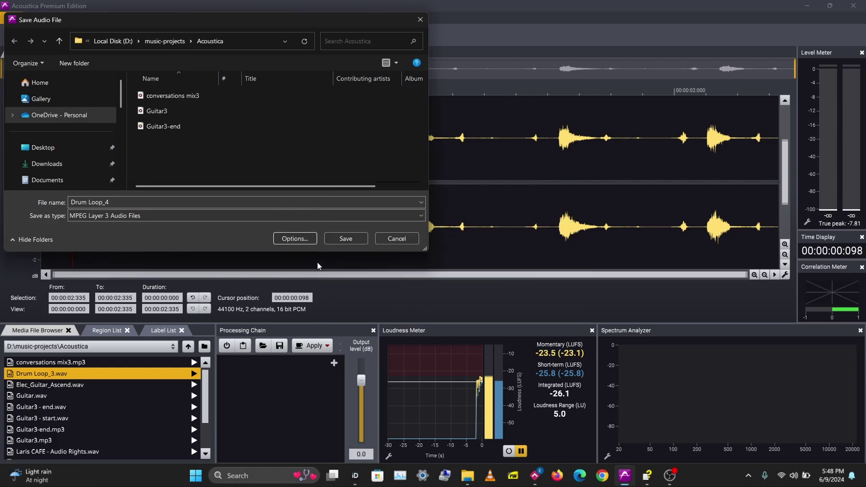
- Save the clip as the MP3 file Drum Loop_4 and play it back
left_click(334, 239)
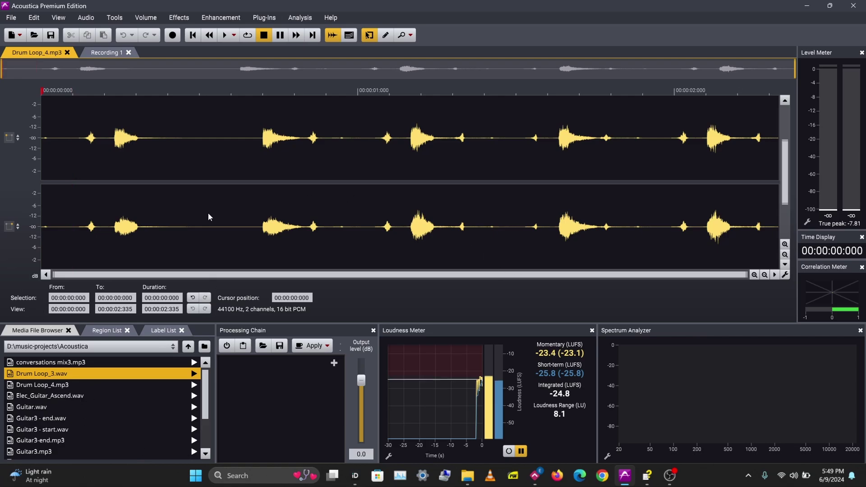
key("space")
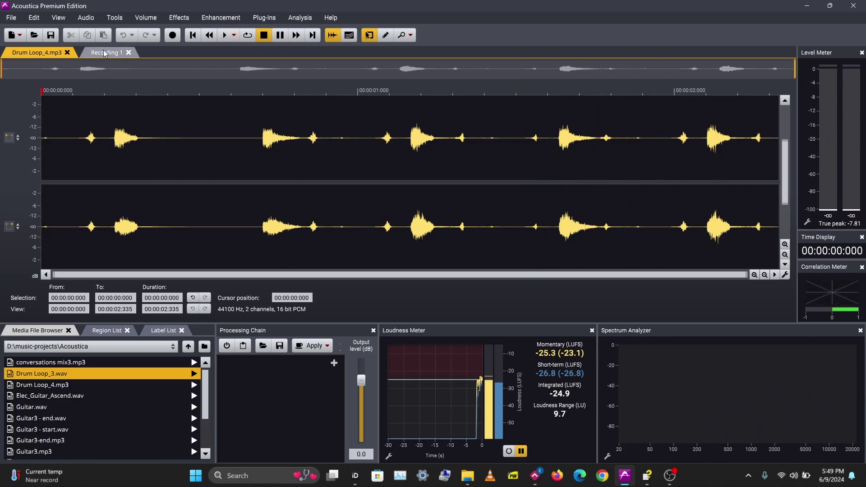
- Close Recording 1 and delete the audio in Drum Loop_4.mp3 from about 1.146 s to the end
left_click(124, 53)
left_click(128, 53)
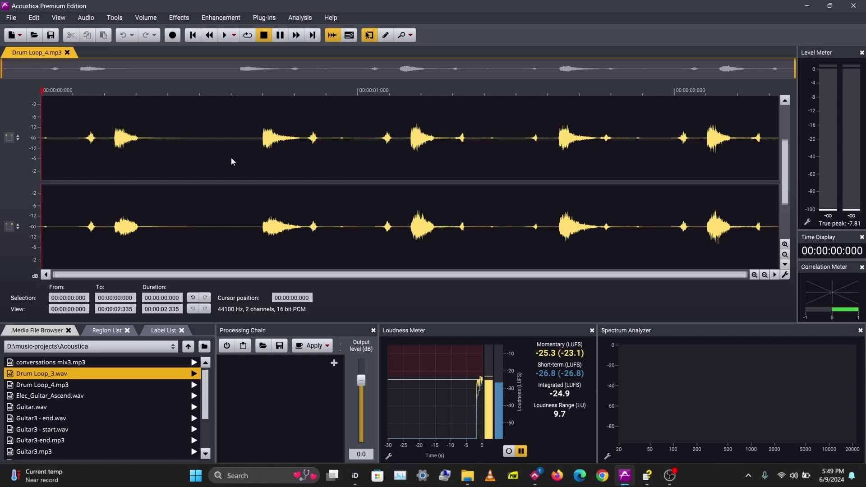
left_click_drag(240, 161, 585, 163)
left_click(387, 170)
left_click_drag(405, 175, 780, 169)
key("Delete")
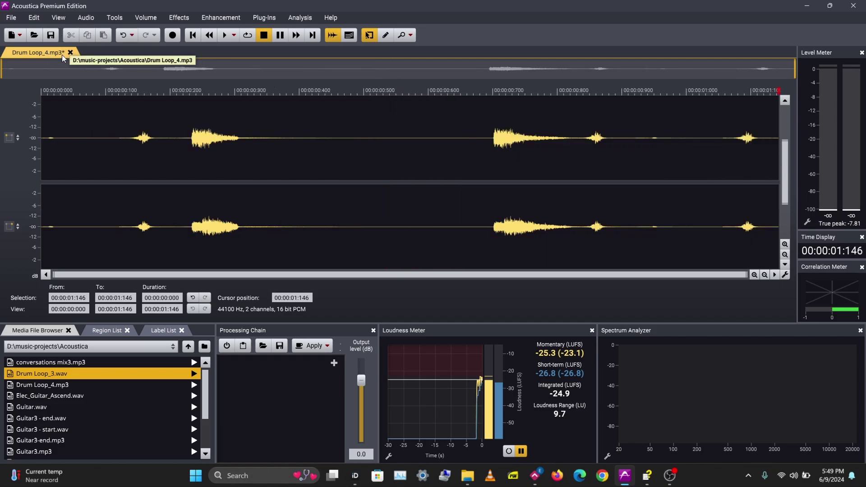
- Save the shortened clip as a new MPEG Layer 3 audio file named Drum Loop_5 in the Acoustica folder
left_click(11, 18)
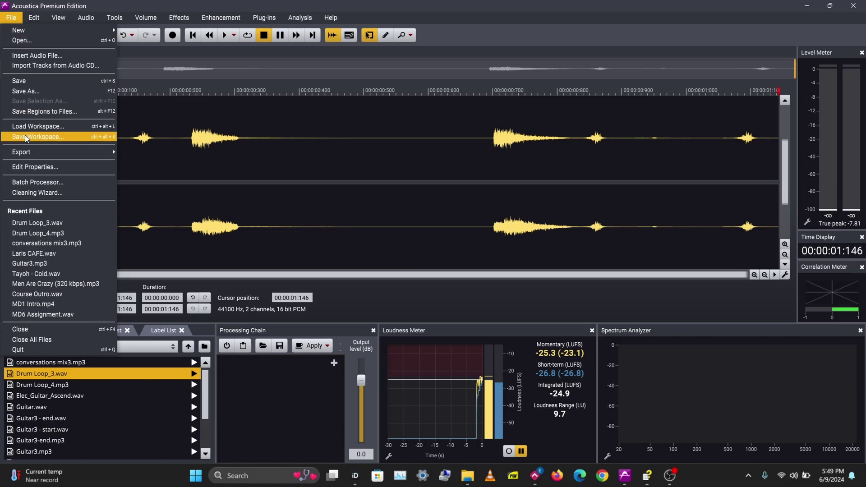
left_click(29, 90)
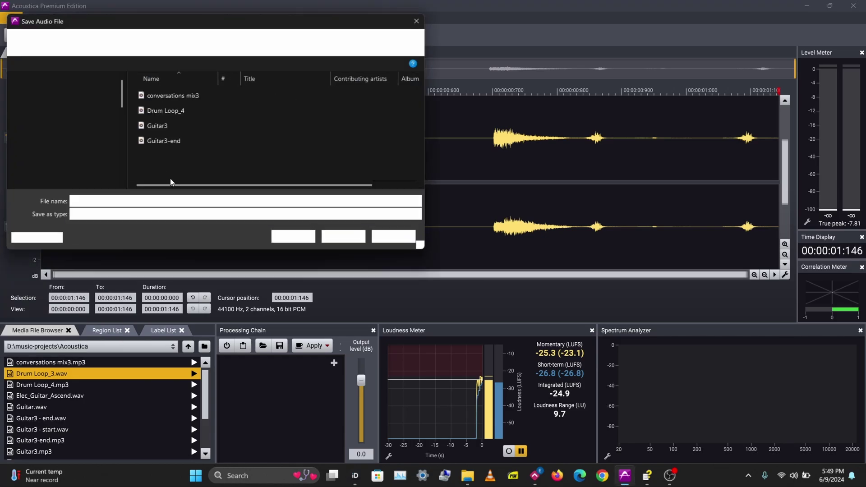
left_click(117, 207)
key("BackSpace")
type("5")
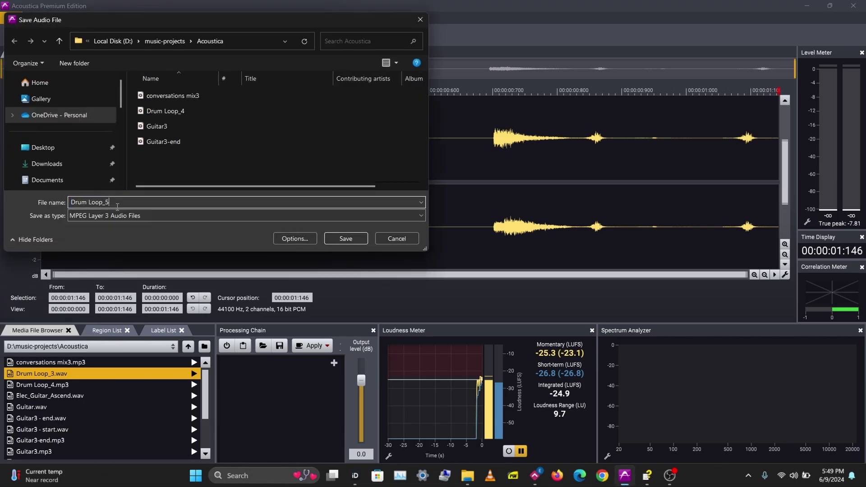
left_click(367, 238)
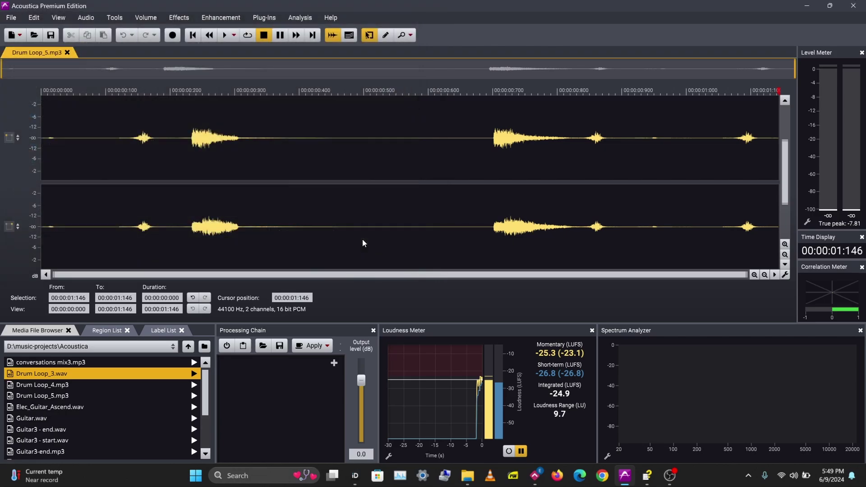
- Play back Drum Loop_5.mp3, and open Drum Loop_4.mp3 from the media files to play it for comparison
left_click(67, 158)
key("space")
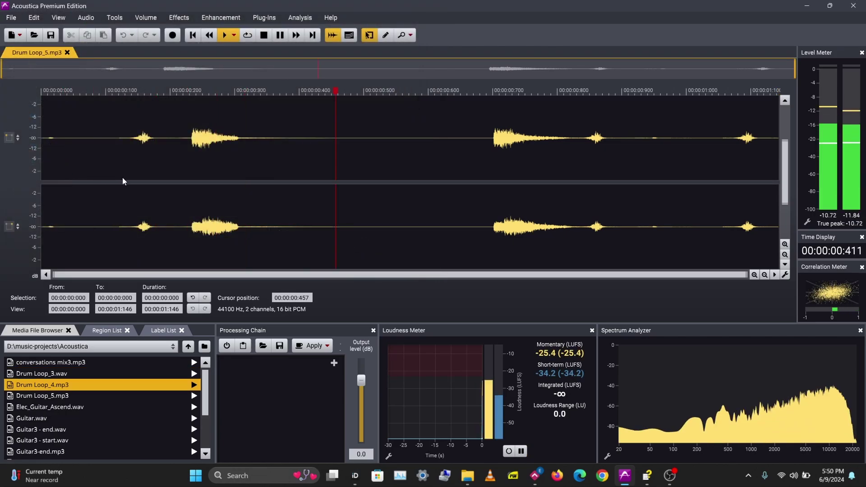
key("space")
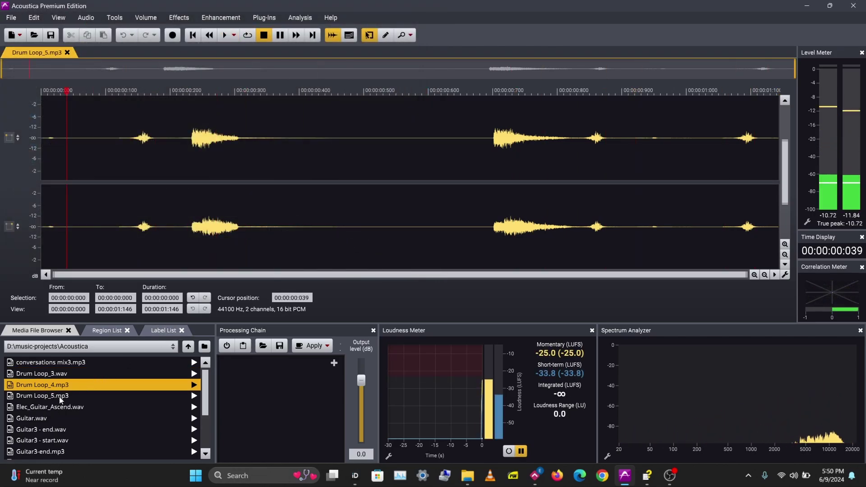
double_click(63, 387)
key("space")
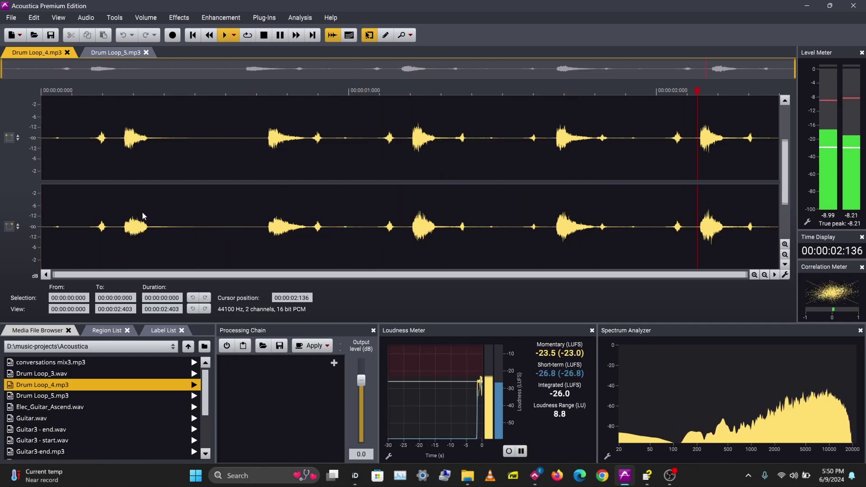
- Create a new multitrack session named Session 1 at 48000 Hz, 24 PCM, stereo, overwriting the existing session folder
left_click(11, 18)
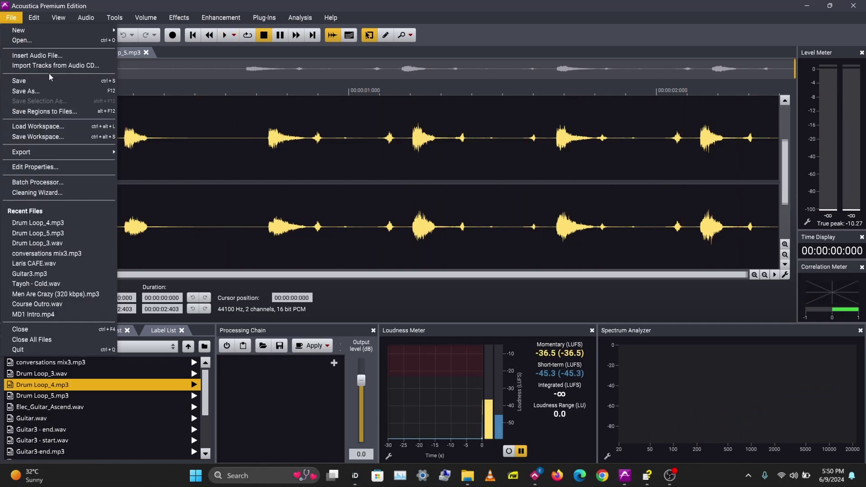
left_click(533, 8)
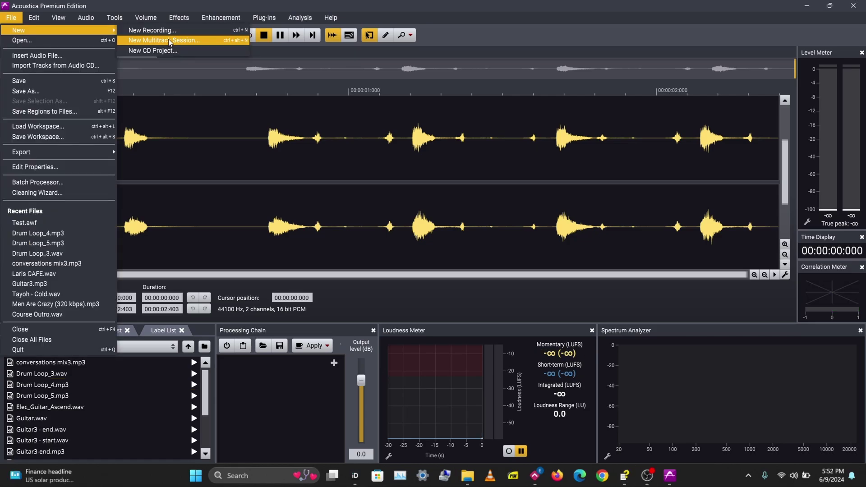
left_click(169, 42)
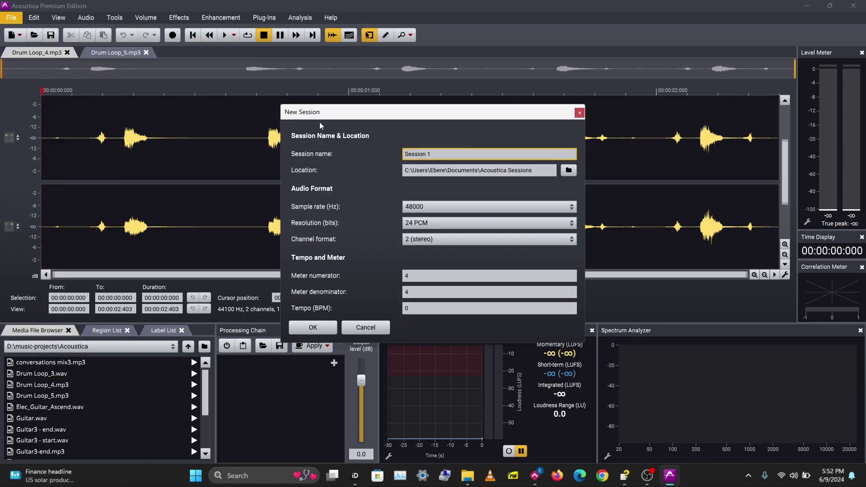
left_click(325, 323)
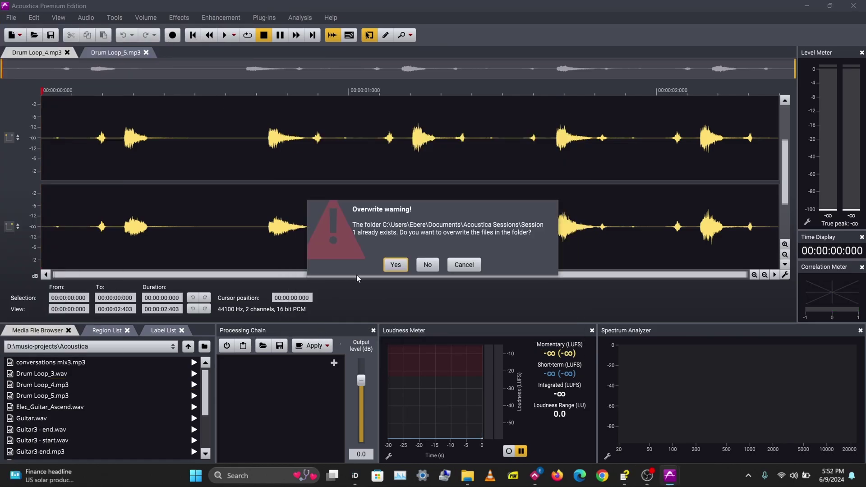
left_click(395, 265)
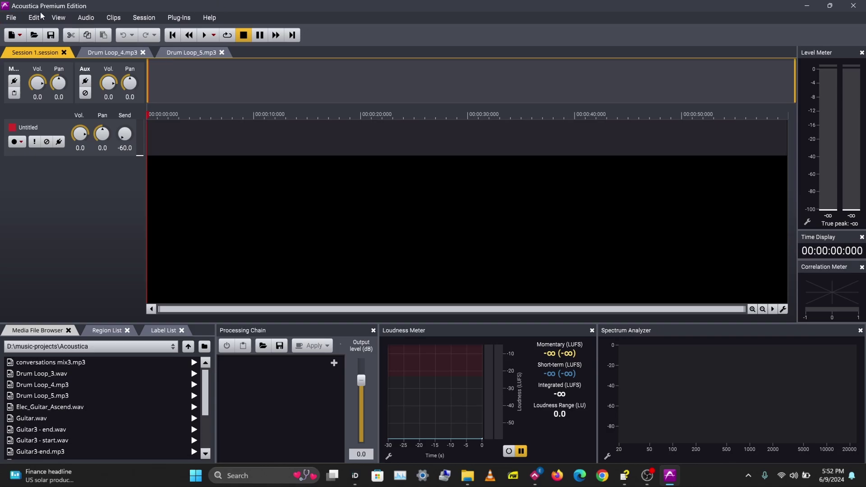
- Save the current workspace as an Acoustica Workspace File named Testing in the Acoustica folder
left_click(11, 17)
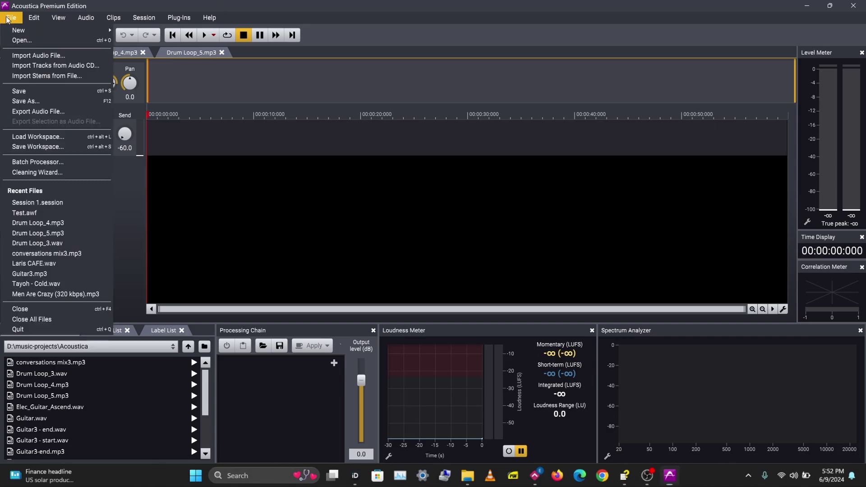
left_click(32, 147)
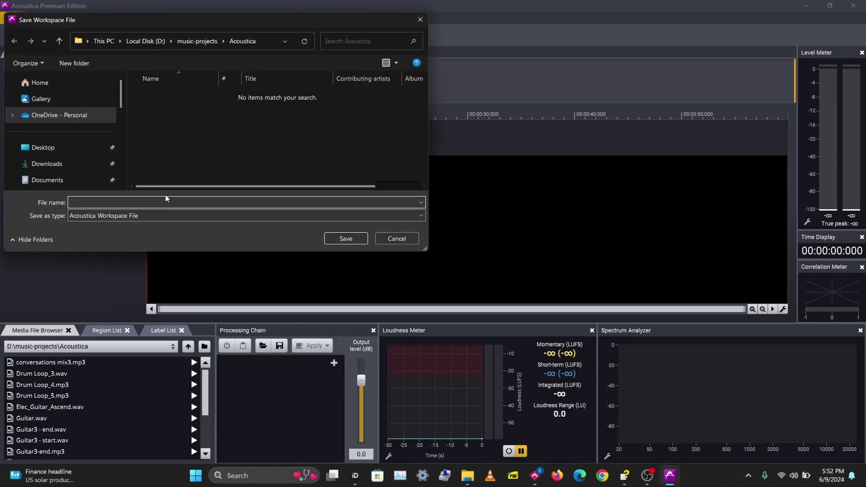
type("Testing")
left_click(351, 234)
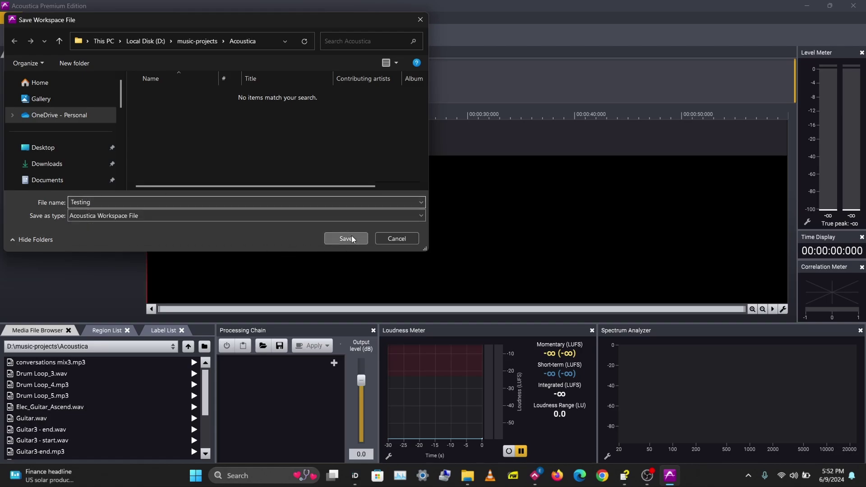
- Create a new empty recording and close Session 1, Drum Loop_4.mp3 and Drum Loop_5.mp3
left_click(12, 18)
mouse_move(17, 31)
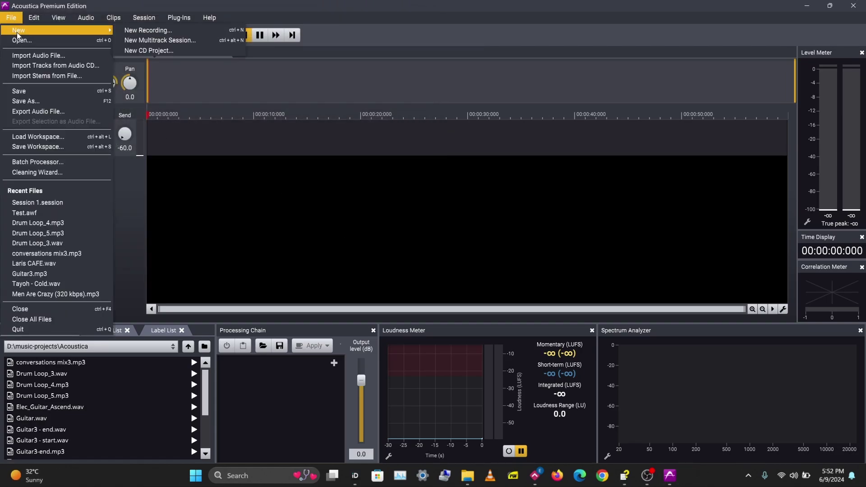
left_click(160, 34)
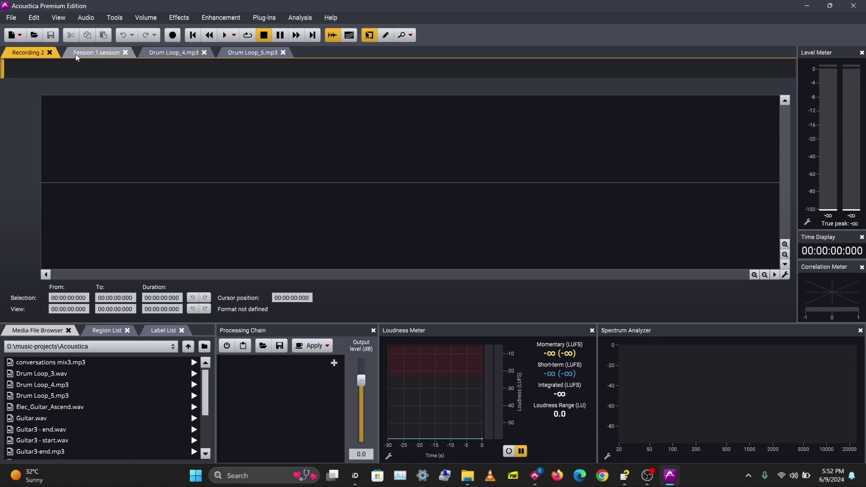
left_click(125, 53)
left_click(126, 53)
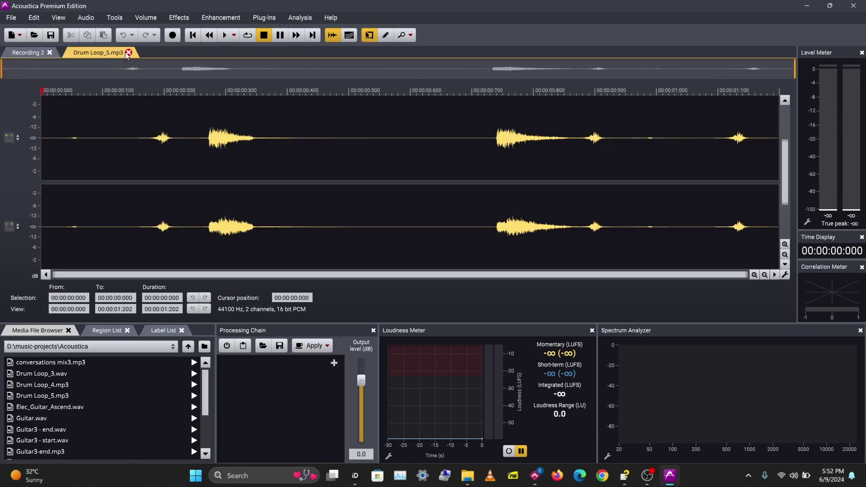
left_click(126, 53)
- Load the Testing workspace and look through its Drum Loop_4.mp3 and Drum Loop_5.mp3 clips
left_click(8, 20)
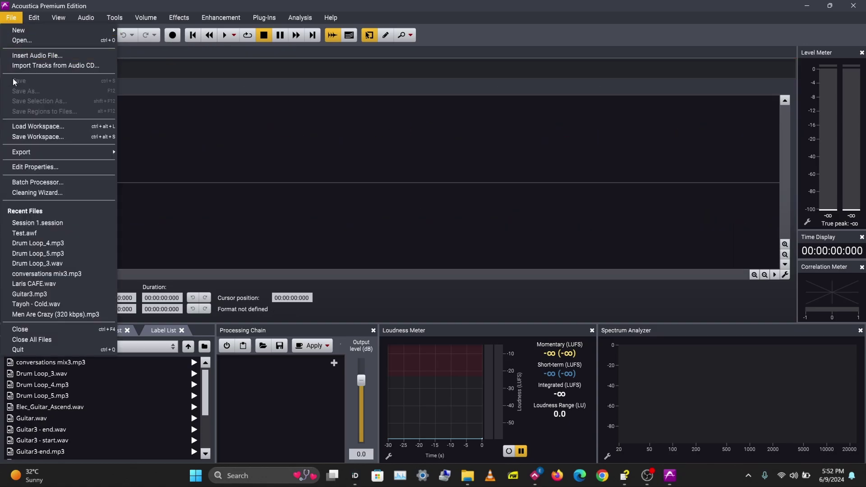
left_click(27, 124)
double_click(202, 98)
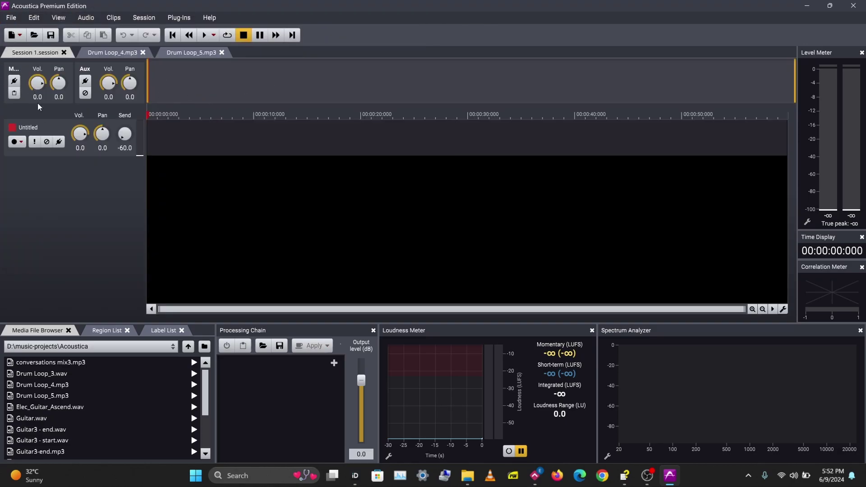
left_click(103, 54)
left_click(187, 54)
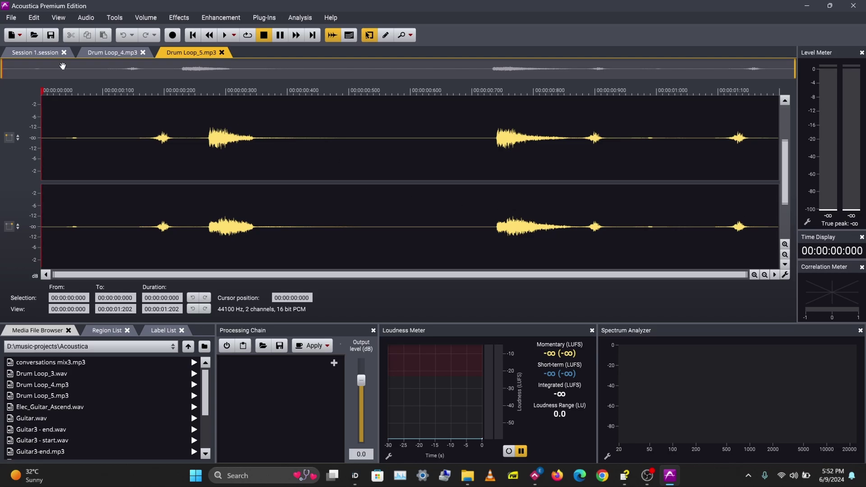
- Review the export options and select the audio from about 0.246 s to 0.528 s in Drum Loop_5.mp3
left_click(12, 17)
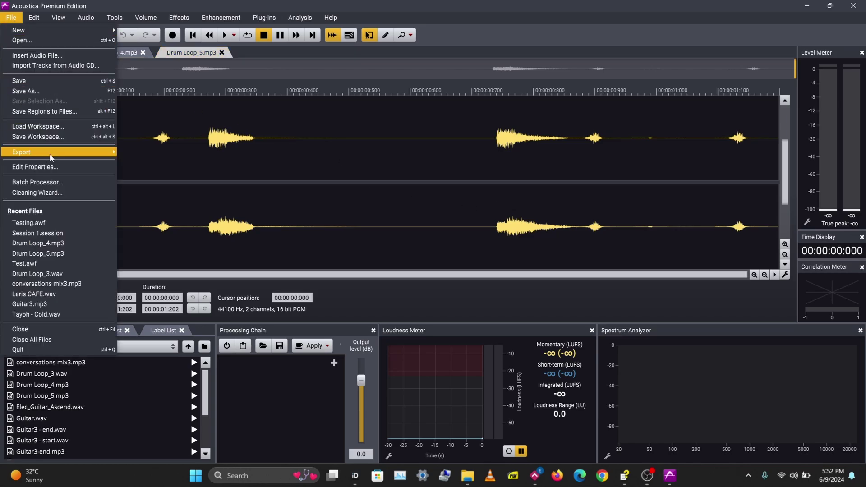
mouse_move(71, 155)
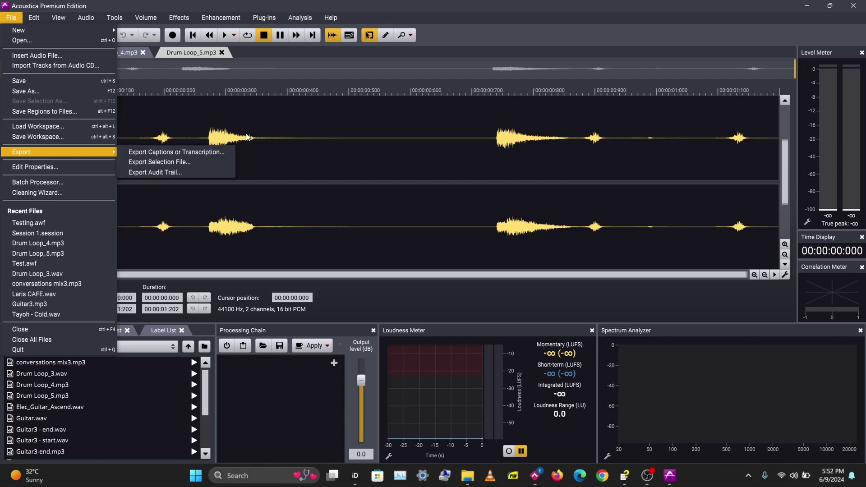
left_click(258, 118)
left_click_drag(193, 166, 367, 171)
- Export the selected range as an Acoustica Selection File named select in the Acoustica folder
left_click(10, 18)
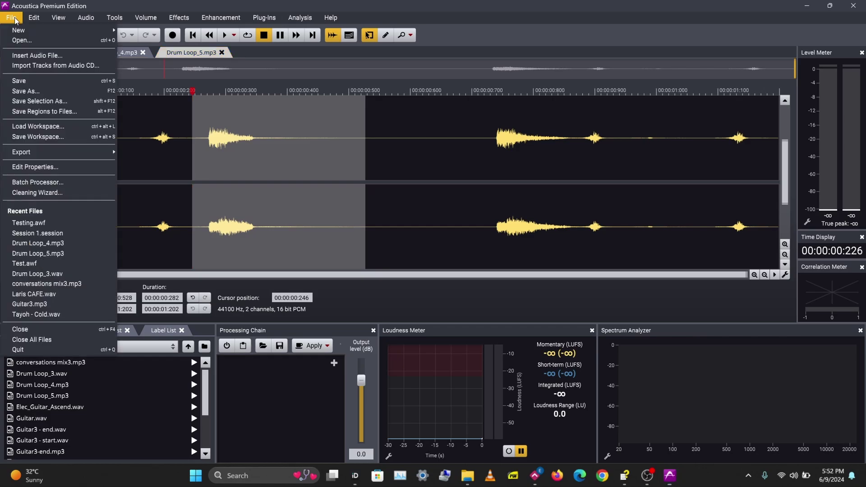
left_click(10, 18)
left_click(10, 18)
mouse_move(35, 150)
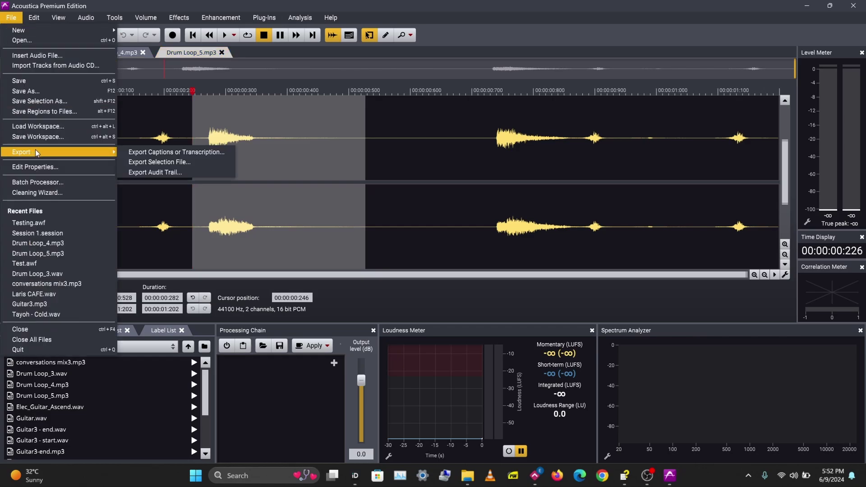
left_click(148, 165)
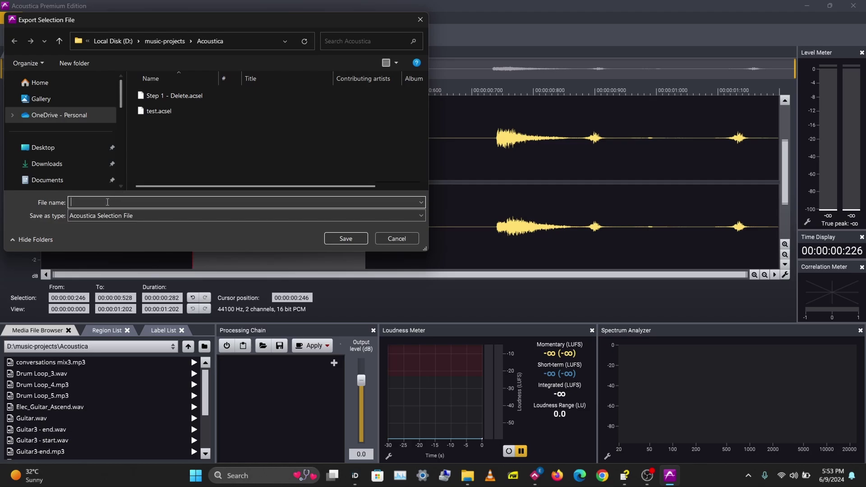
type("select")
key("Return")
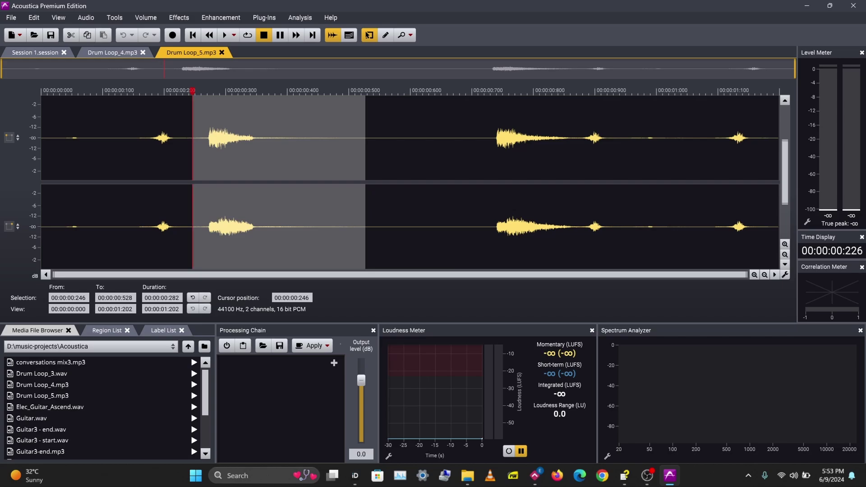
- Open select.acsel in Notepad and examine the begin and end values of its time range and its channels
key("super+e")
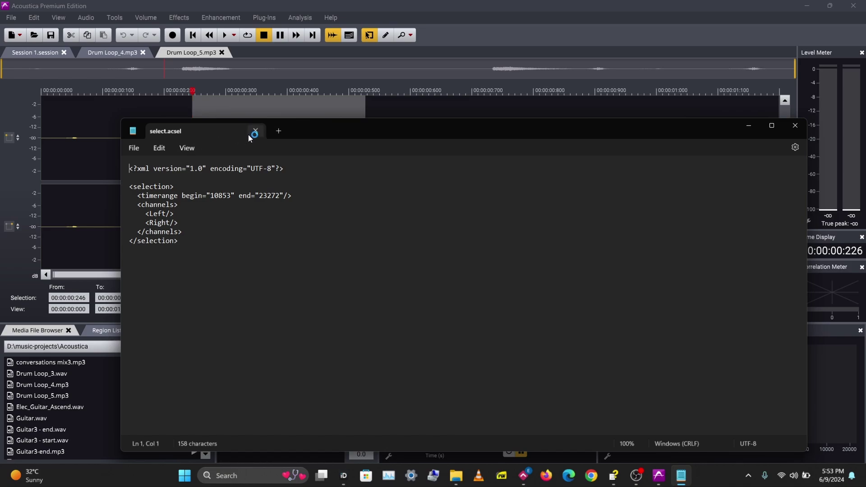
left_click_drag(305, 127, 384, 86)
left_click(246, 174)
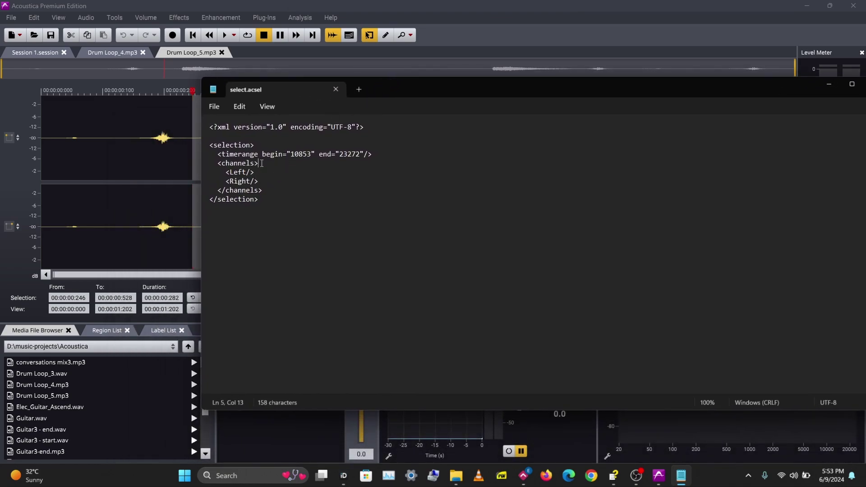
left_click(293, 154)
double_click(293, 154)
left_click_drag(343, 154, 381, 155)
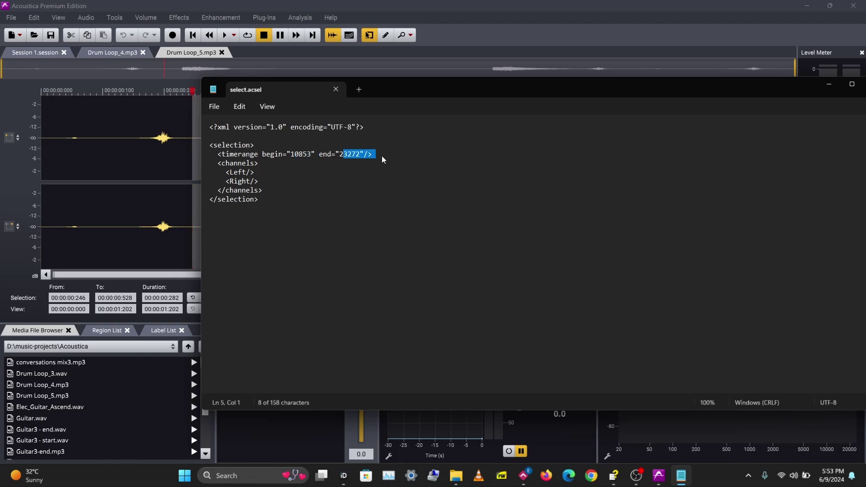
left_click(385, 168)
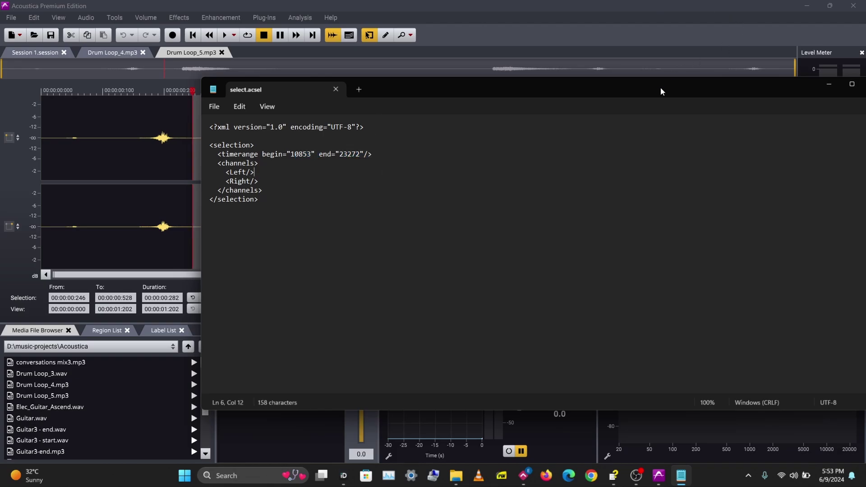
- Return to Drum Loop_5.mp3 in Acoustica and select about 0.228 s to 0.977 s in the upper channel only
left_click_drag(660, 88, 610, 85)
left_click(634, 85)
left_click_drag(181, 135, 643, 120)
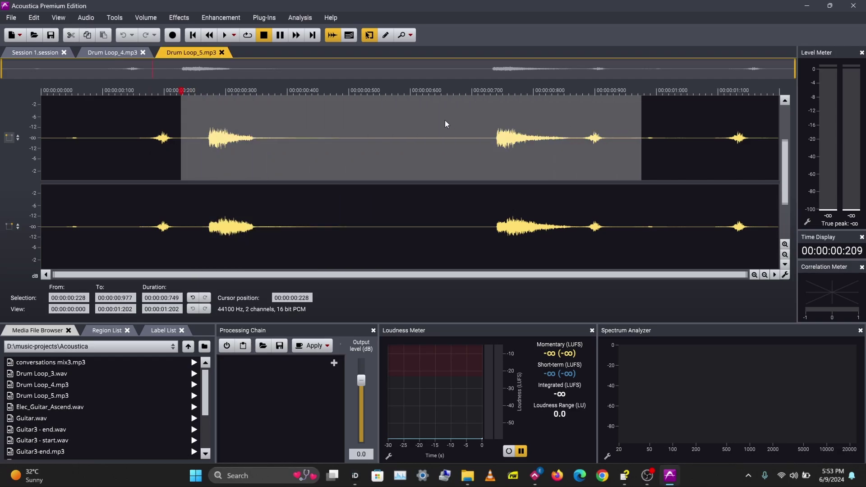
- Export the single-channel selection as an Acoustica Selection File, replacing the existing select.acsel in the Acoustica folder
left_click(11, 18)
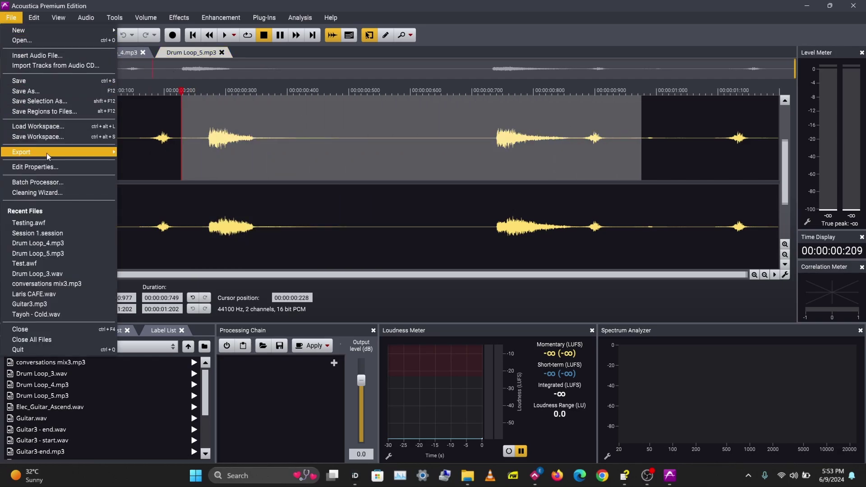
mouse_move(47, 153)
left_click(159, 163)
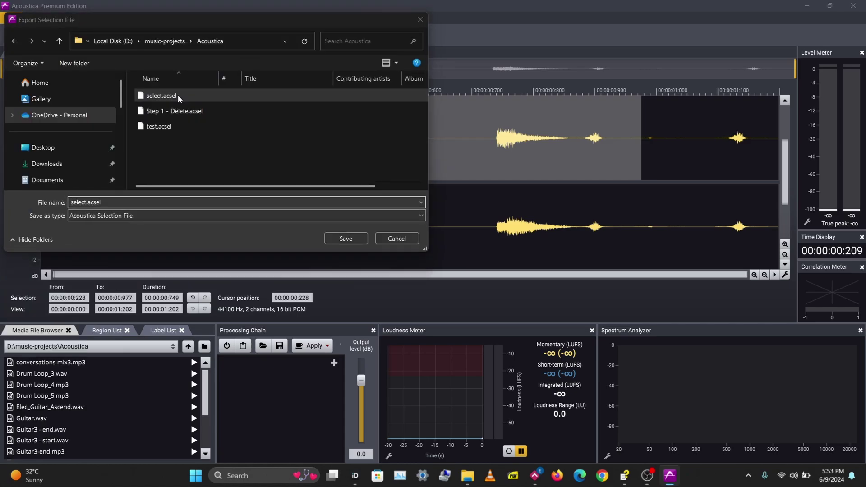
double_click(177, 95)
left_click(451, 237)
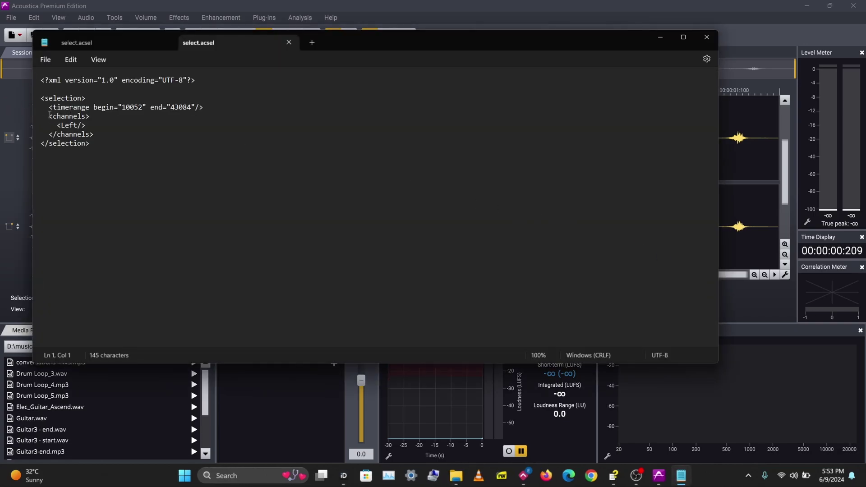
- Examine the time range and channels in the re-exported select.acsel in Notepad and compare them with the earlier version
left_click_drag(50, 114, 223, 108)
left_click(109, 124)
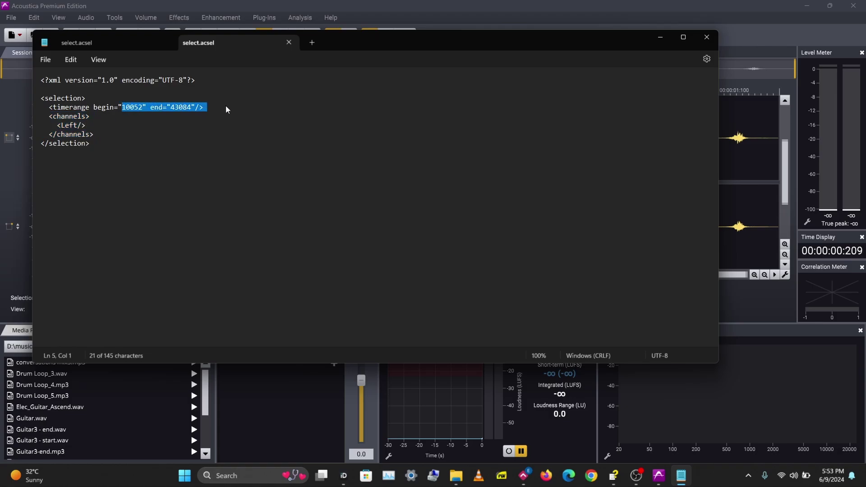
left_click(226, 107)
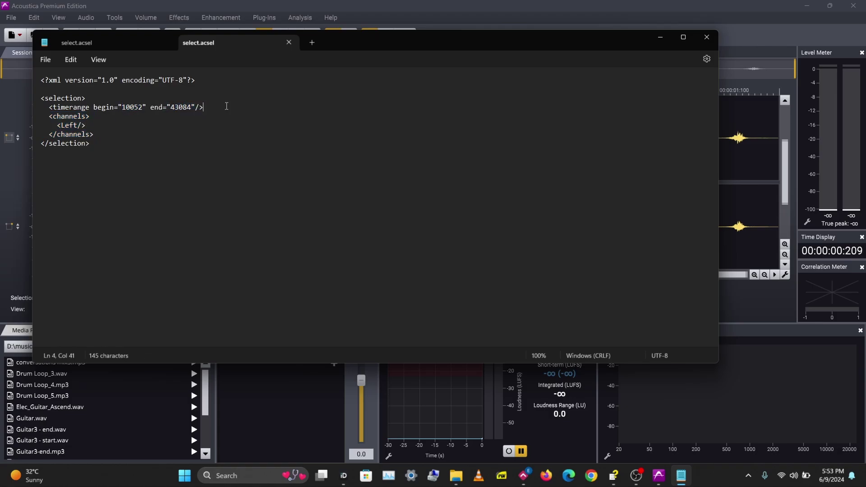
left_click(166, 42)
left_click(169, 42)
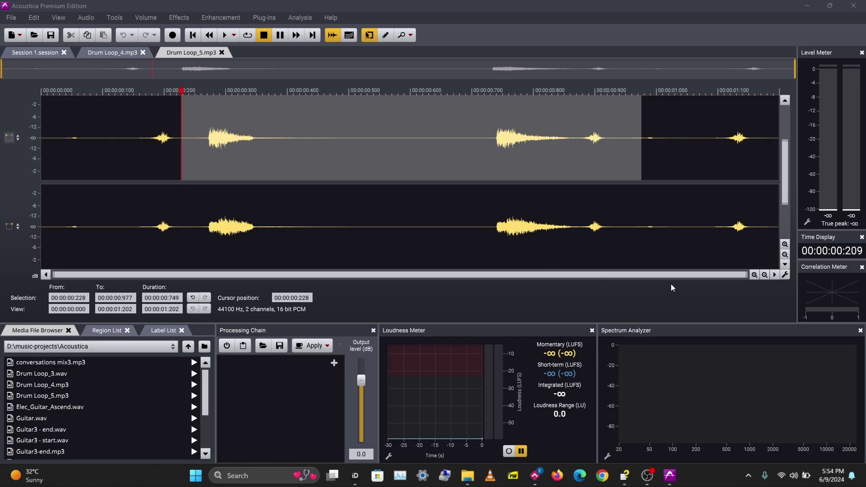
left_click(276, 169)
left_click(11, 17)
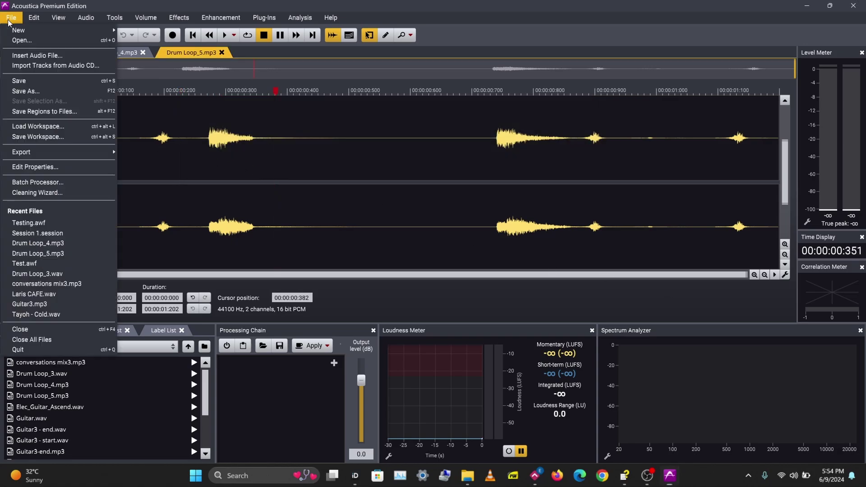
mouse_move(83, 155)
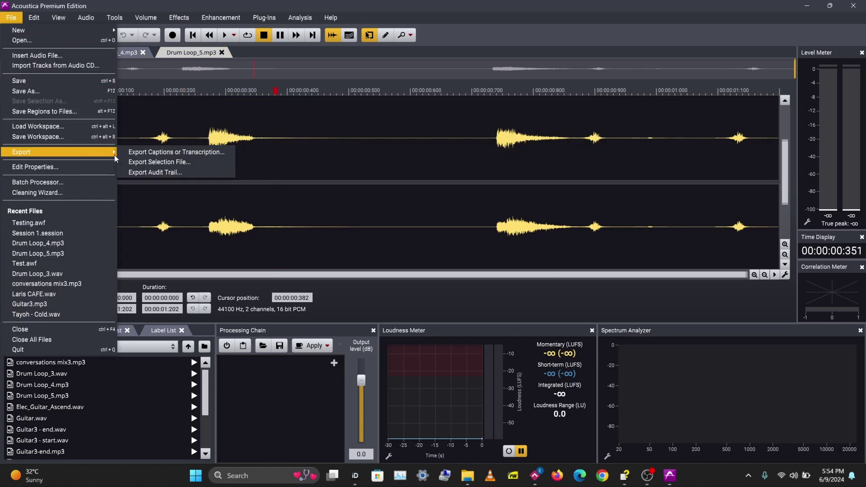
left_click(158, 175)
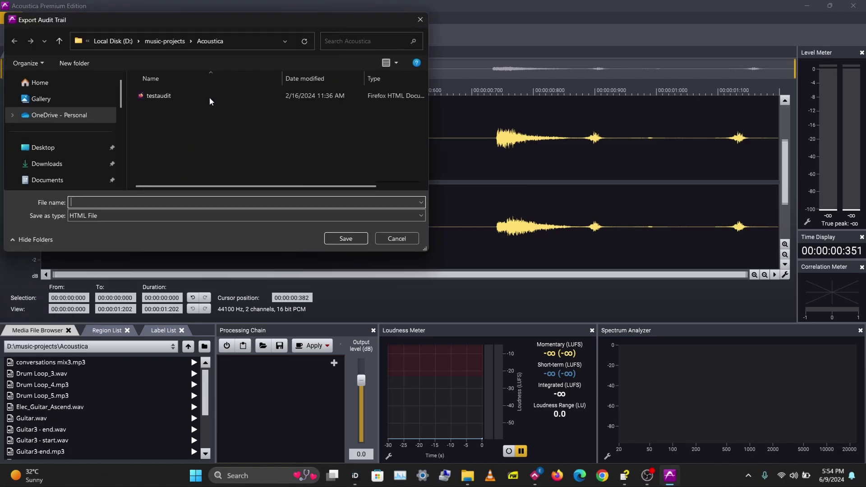
left_click(421, 20)
- Select about 0.642 s to 0.857 s in both channels of Drum Loop_5.mp3 and insert 3 s of silence
left_click_drag(436, 149, 568, 167)
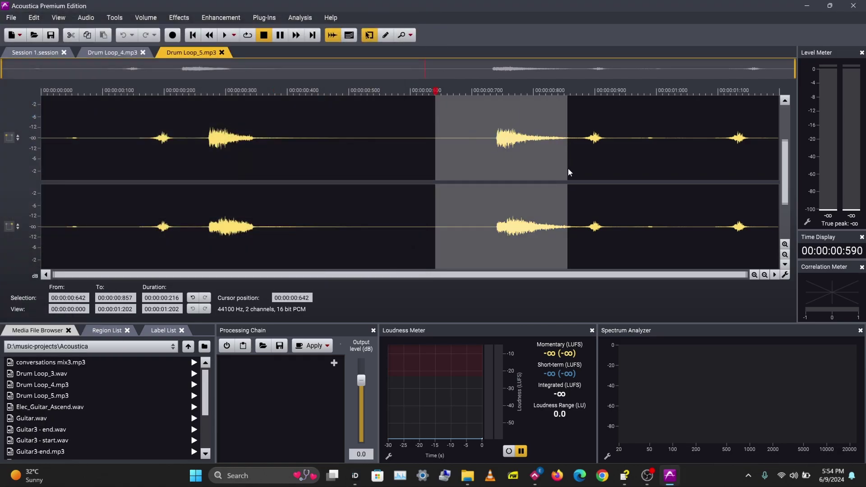
left_click(102, 18)
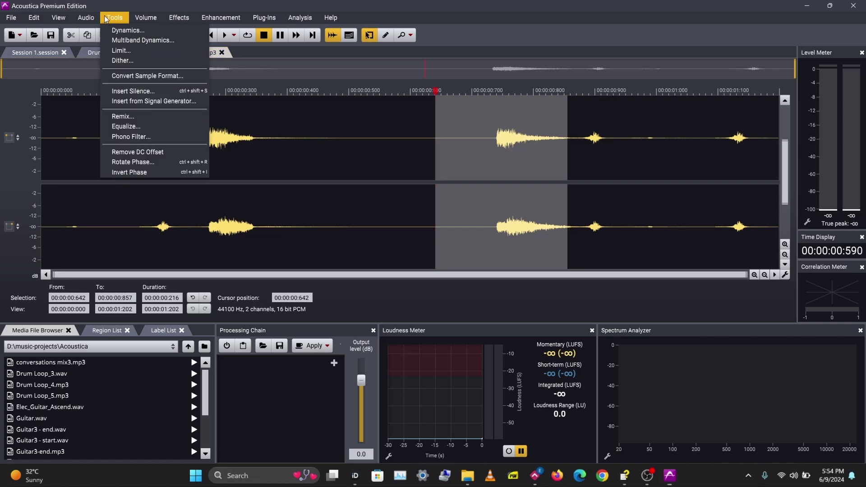
left_click(137, 92)
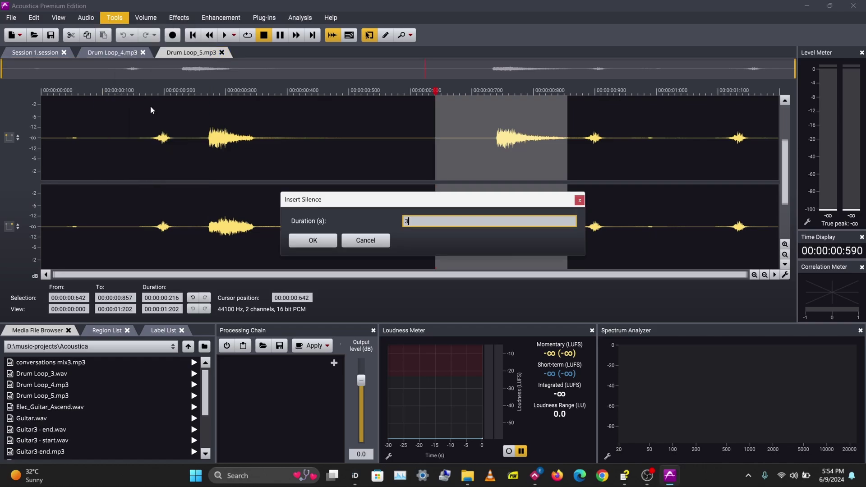
left_click(321, 243)
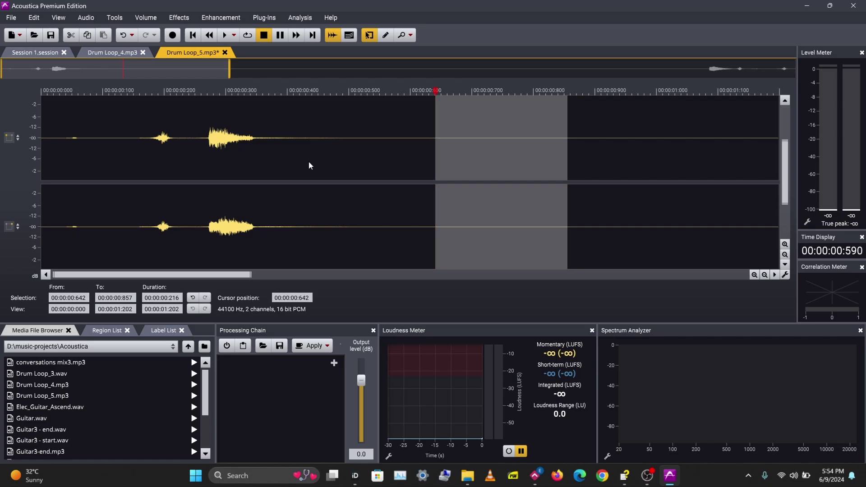
- Delete the range from about 0.927 s to 1.126 s in both channels of Drum Loop_5.mp3
left_click(634, 163)
left_click_drag(611, 163, 734, 164)
key("Delete")
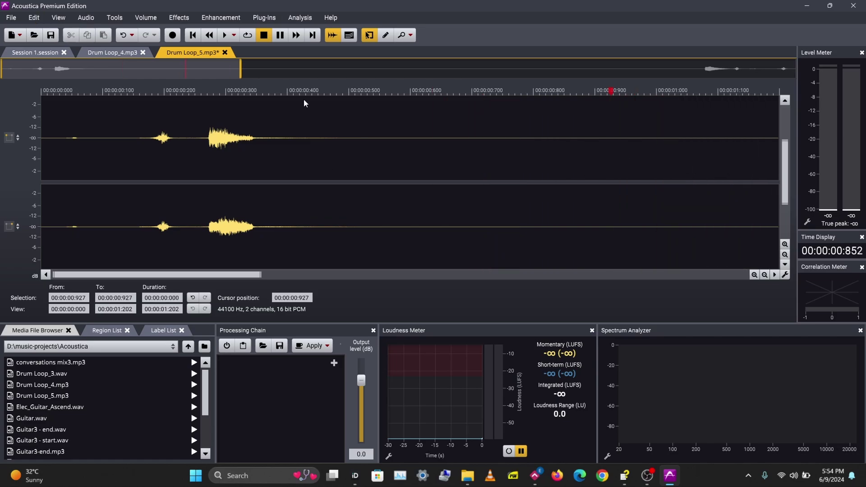
- Export the audit trail of Drum Loop_5.mp3 as an HTML file named audit in the Acoustica folder
left_click(12, 18)
mouse_move(55, 154)
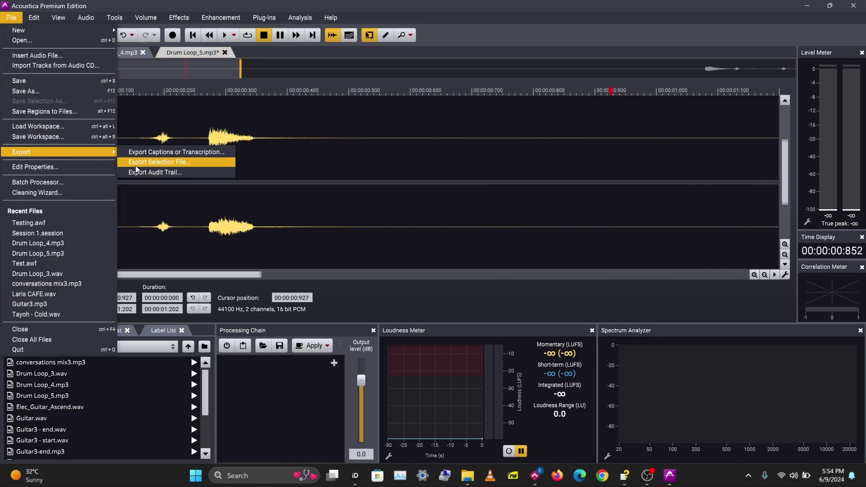
left_click(137, 172)
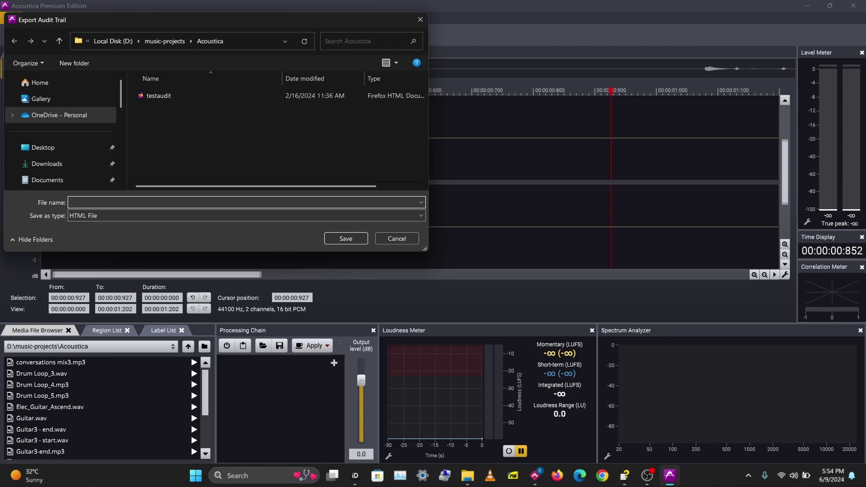
type("audit")
key("Return")
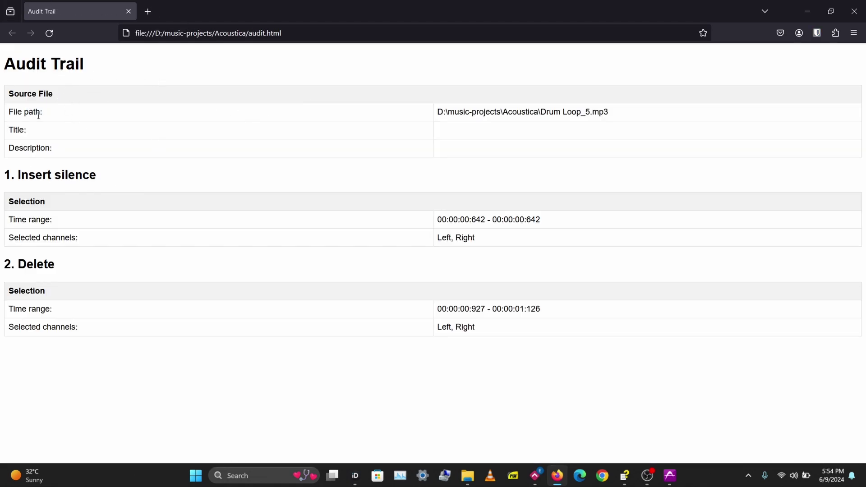
- Examine the source file path and the time ranges and channels of the logged edits in audit.html, and return to Acoustica
left_click_drag(35, 113, 609, 129)
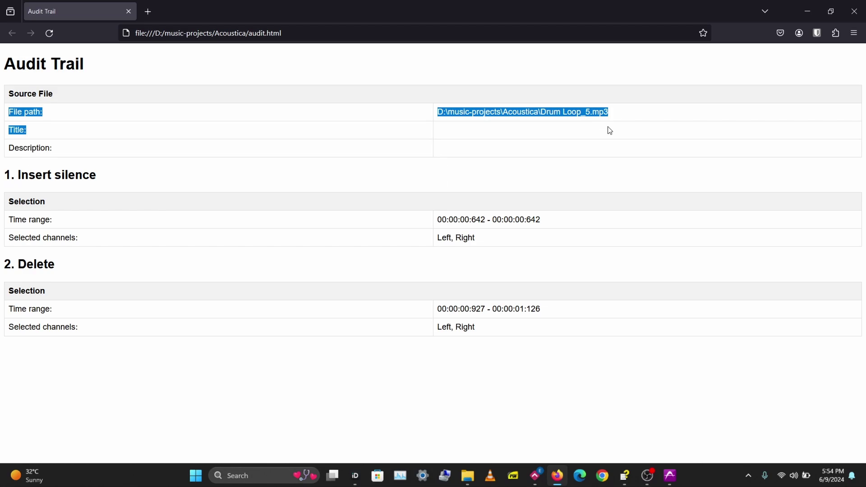
left_click(491, 135)
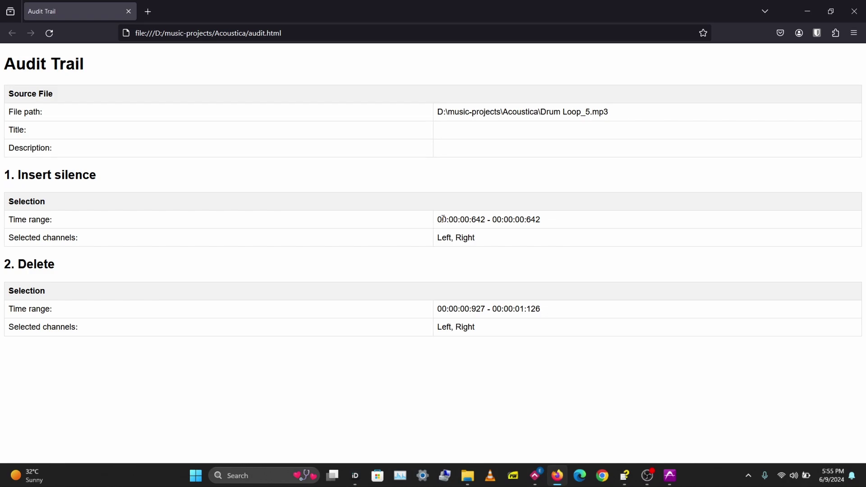
left_click_drag(437, 222, 573, 224)
left_click_drag(504, 243, 377, 244)
left_click(15, 309)
left_click_drag(436, 312, 603, 303)
left_click(586, 289)
key("alt+Tab")
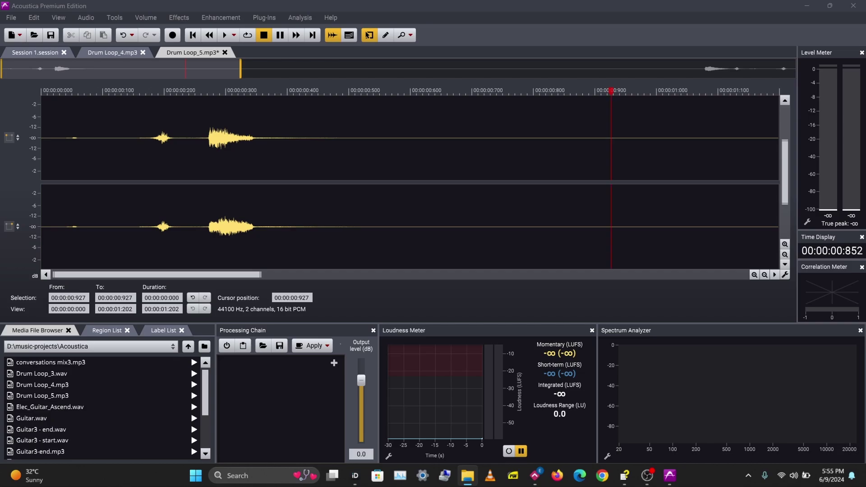
- Add Drum Loop_3.wav at the start of the track in Session 1 and Elec_Guitar_Ascend.wav after it
left_click(23, 54)
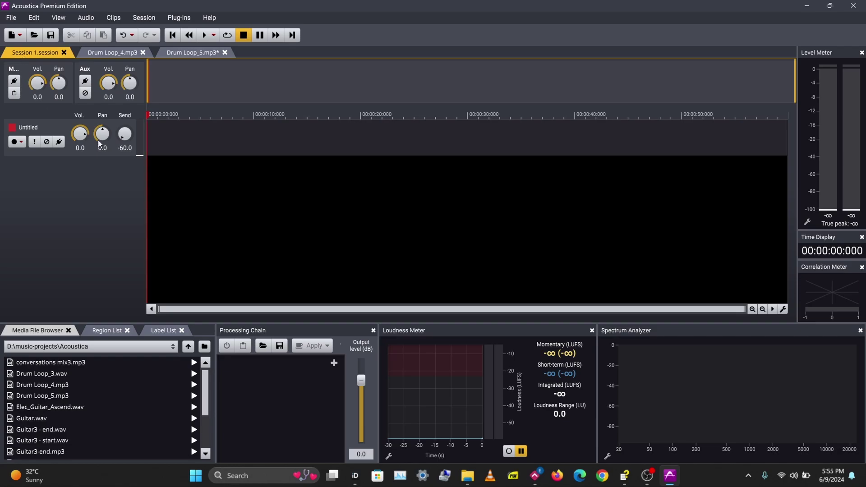
double_click(58, 373)
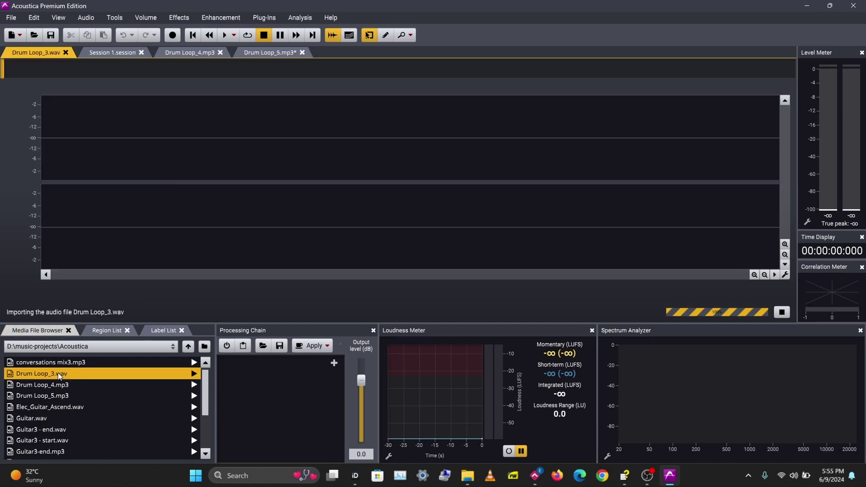
left_click(108, 54)
left_click_drag(35, 374, 113, 134)
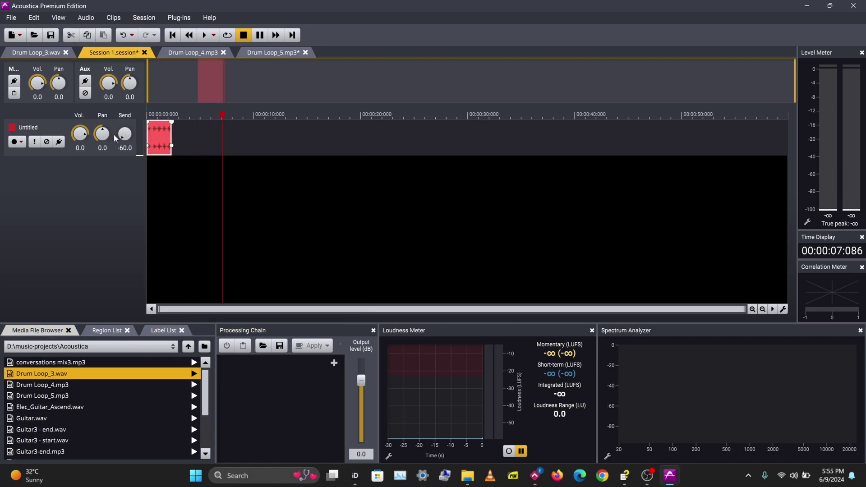
left_click_drag(50, 407, 272, 142)
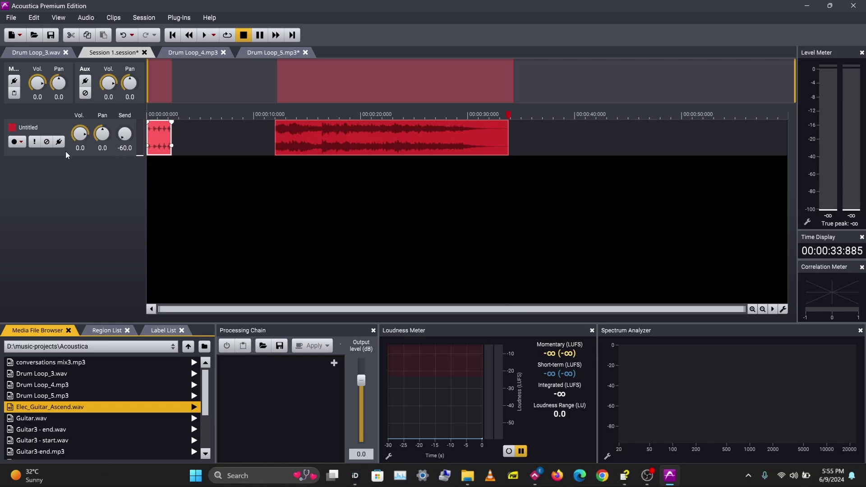
- Arrange the guitar clip and the drum loop on two separate tracks, both starting at 0 s, and play the session briefly
double_click(67, 188)
left_click_drag(332, 177, 188, 134)
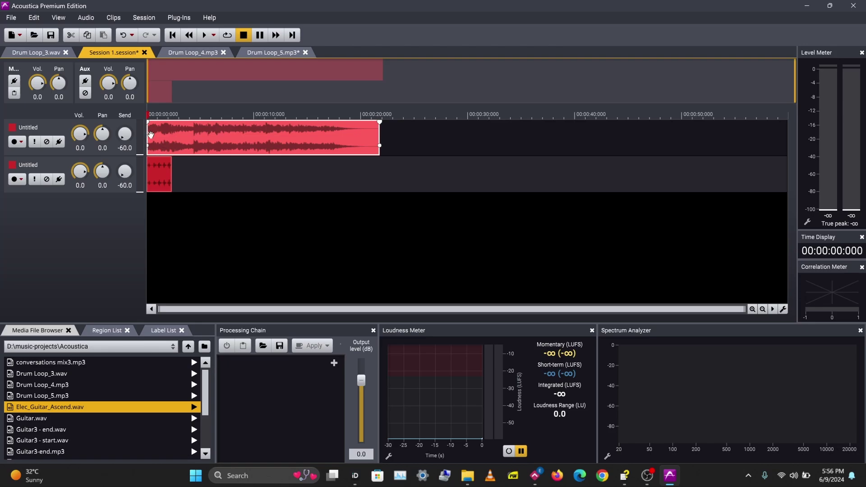
key("space")
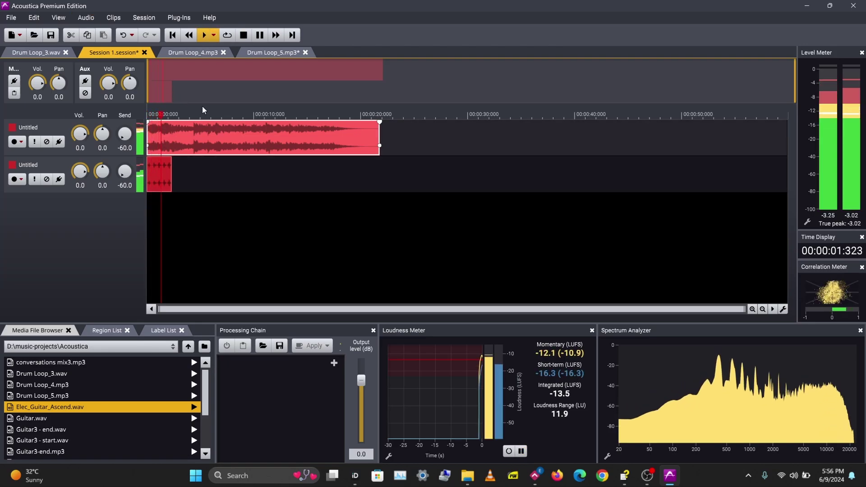
key("space")
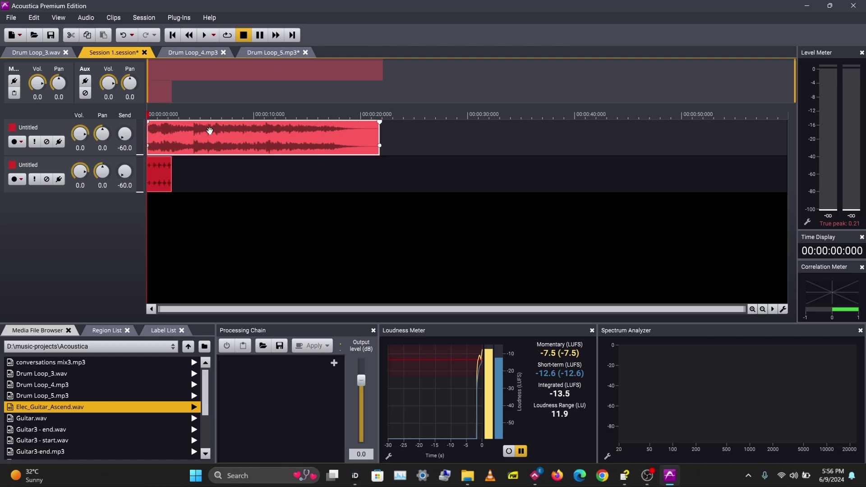
- Save the multitrack session under the name Song as a Multitrack Session File in the Session 1 folder
left_click(15, 19)
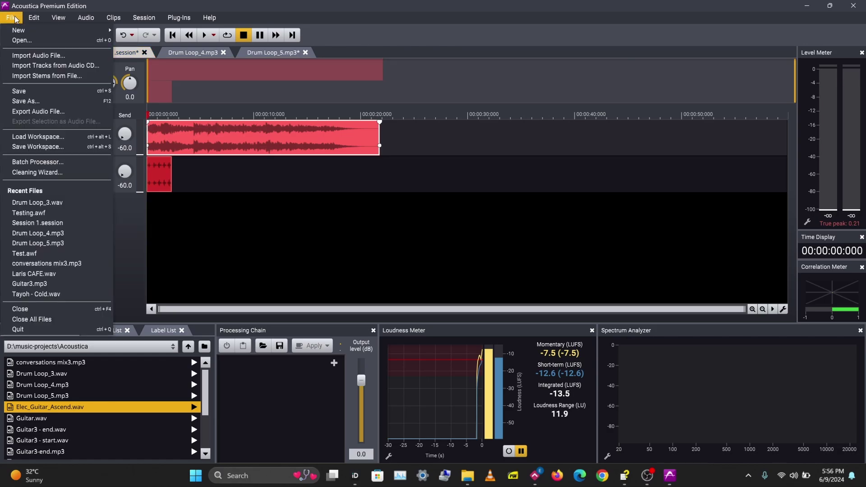
left_click(32, 101)
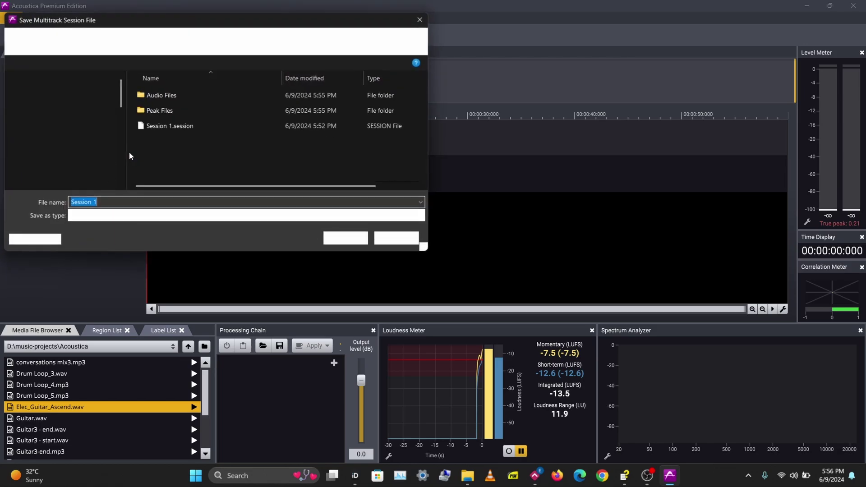
type("Son")
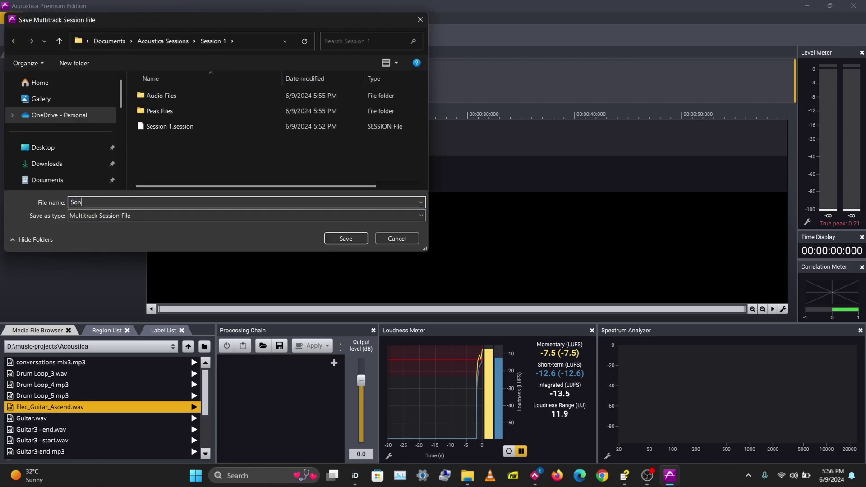
type("s")
key("BackSpace")
type("g")
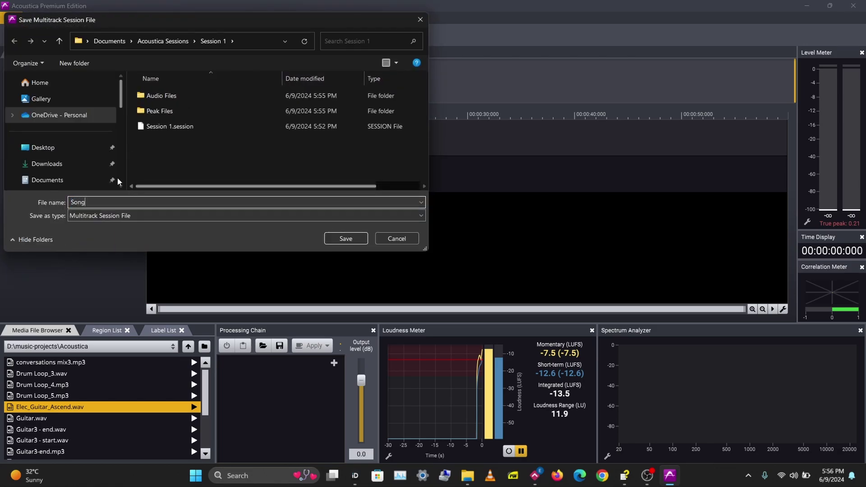
left_click(130, 216)
left_click(129, 218)
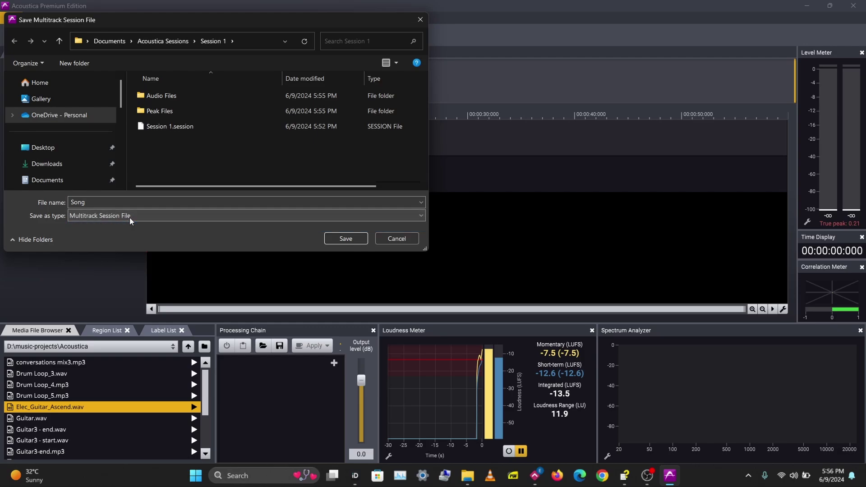
left_click(129, 218)
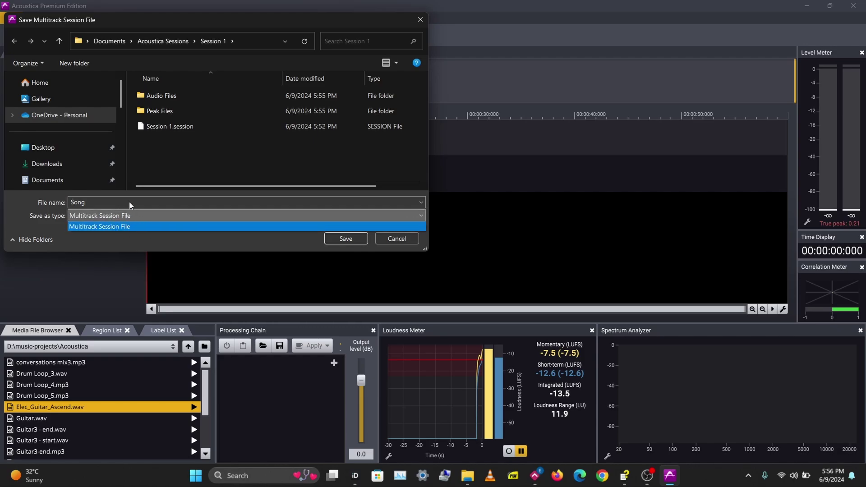
left_click(235, 31)
left_click_drag(235, 31, 307, 40)
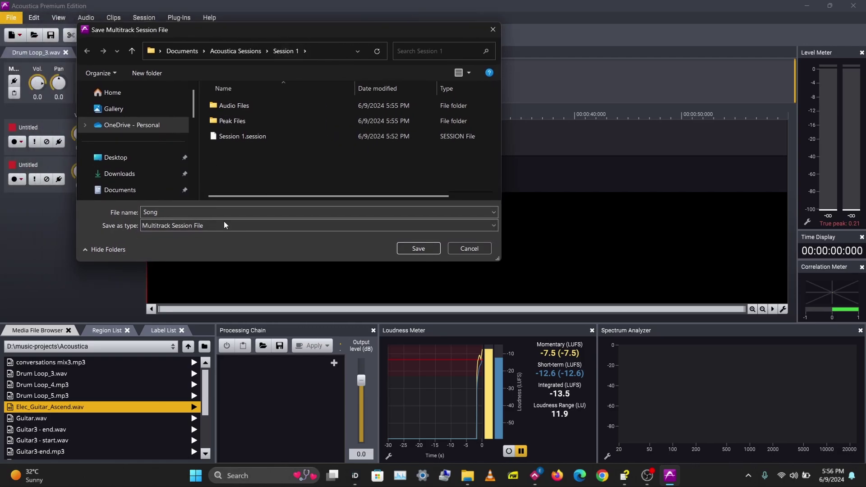
left_click(418, 249)
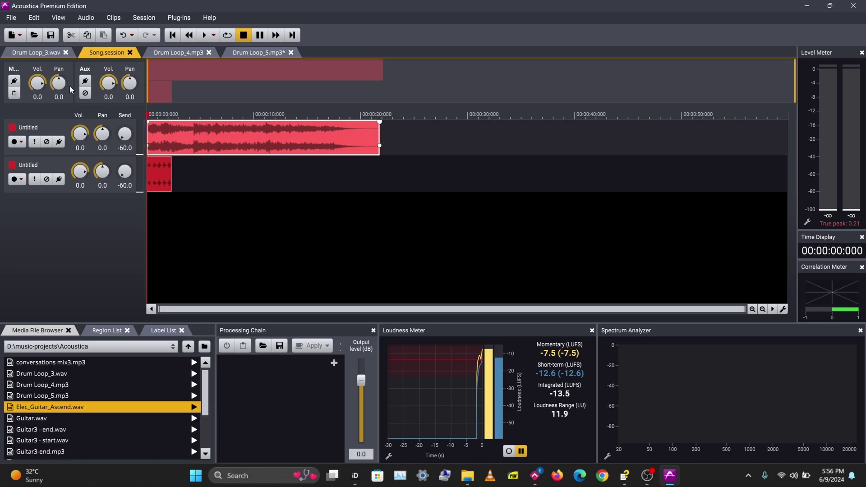
- Close the session and all open audio files, discarding the changes to Drum Loop_5.mp3
left_click(130, 52)
left_click(65, 53)
left_click(66, 52)
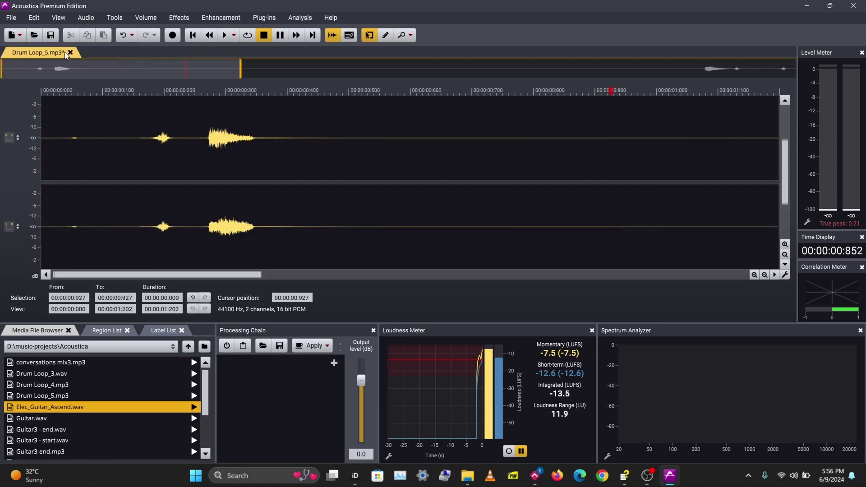
left_click(70, 52)
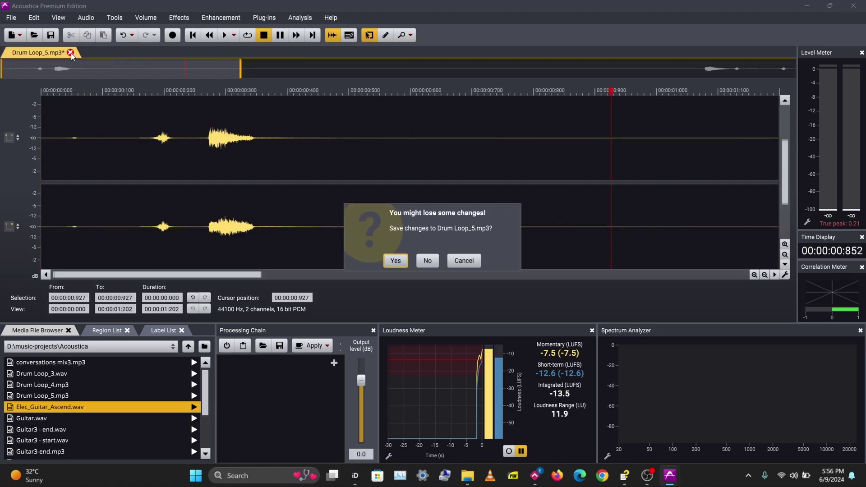
left_click(427, 261)
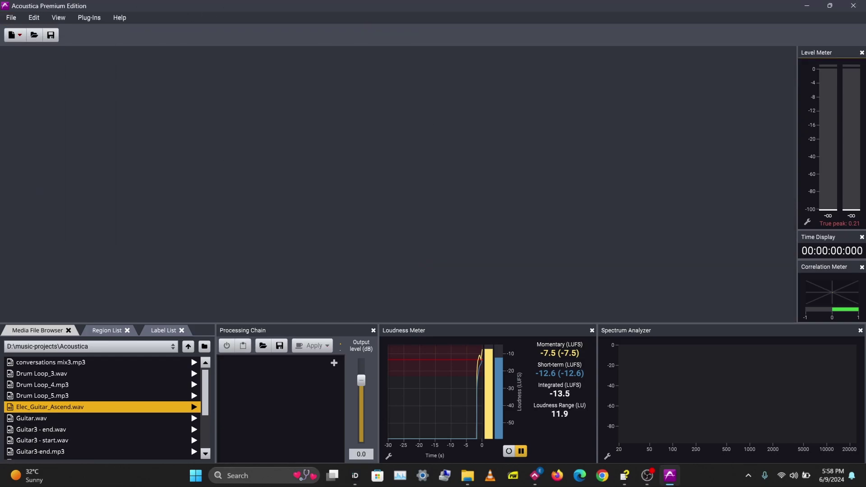
- Open the saved Song.session from File Explorer in Acoustica and play it briefly
key("super+e")
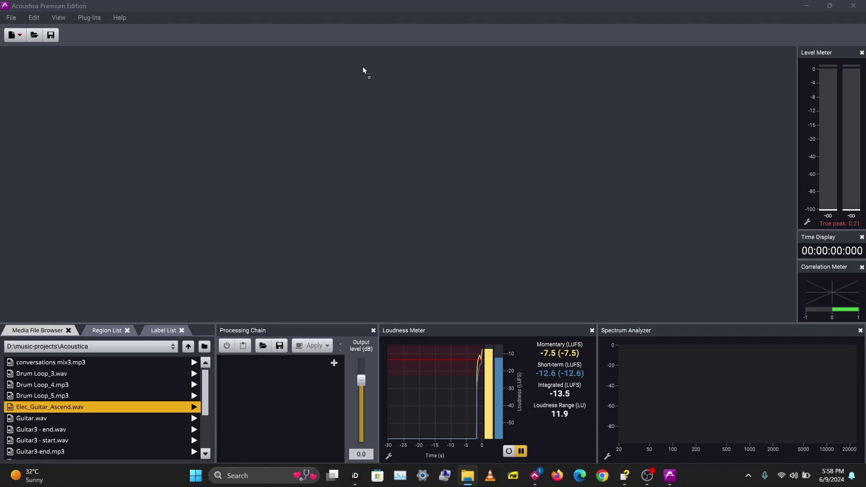
left_click_drag(166, 135, 159, 131)
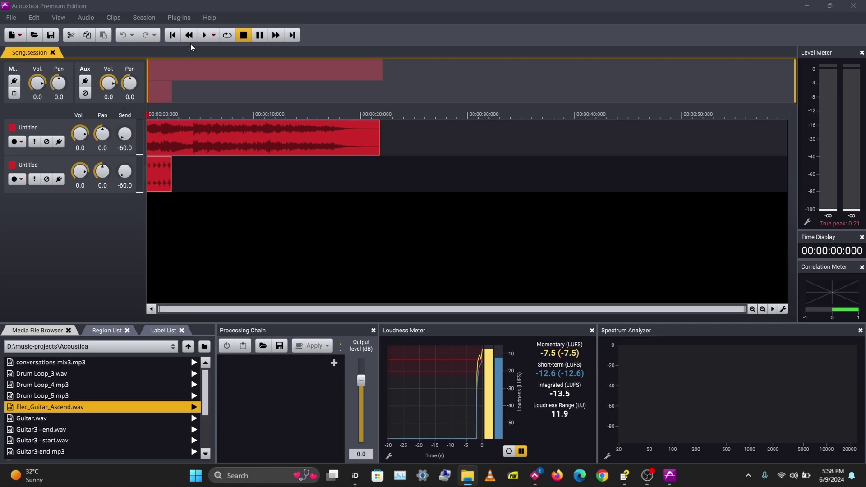
key("space")
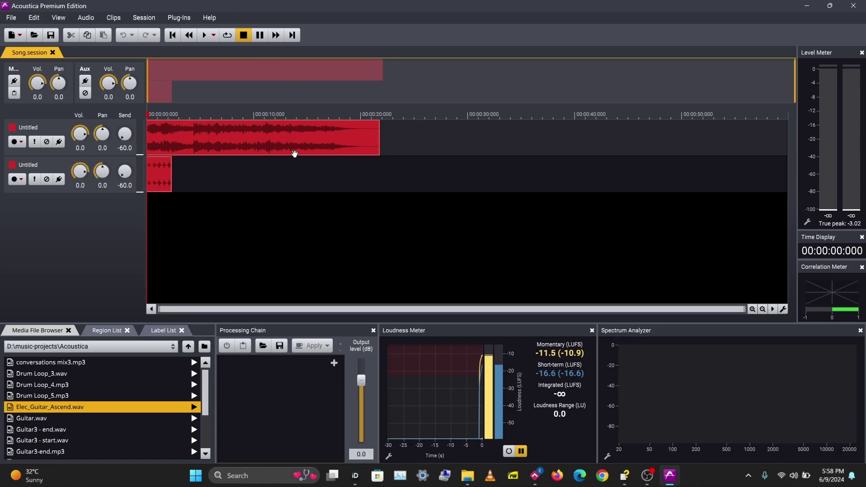
- Export the session to the Acoustica folder as a Wave audio file named song
left_click(11, 18)
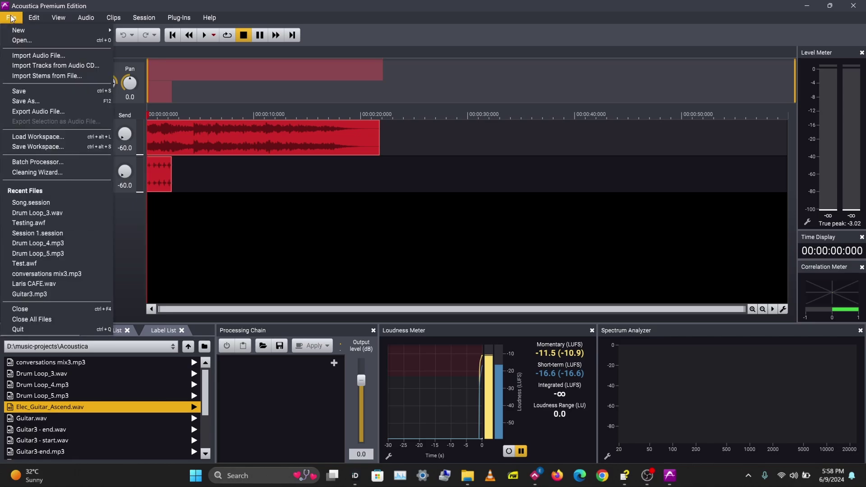
left_click(36, 111)
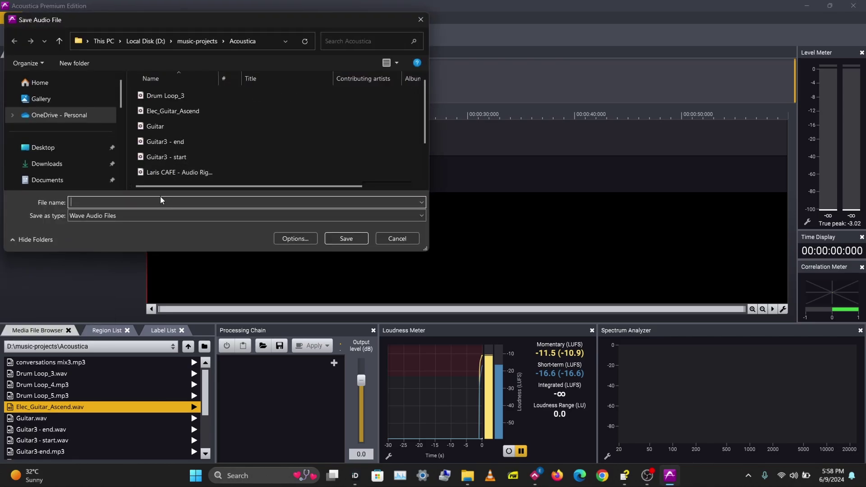
type("song")
left_click(335, 239)
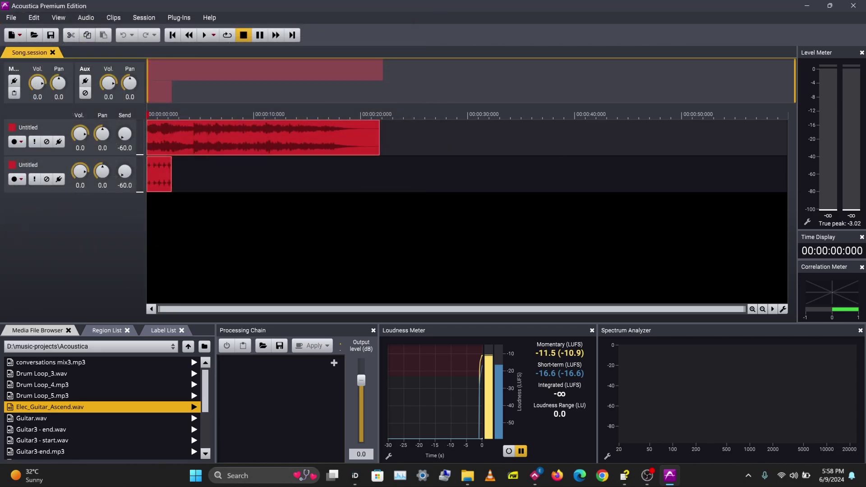
- Open the exported song.wav from File Explorer in Acoustica and play its beginning
key("super+e")
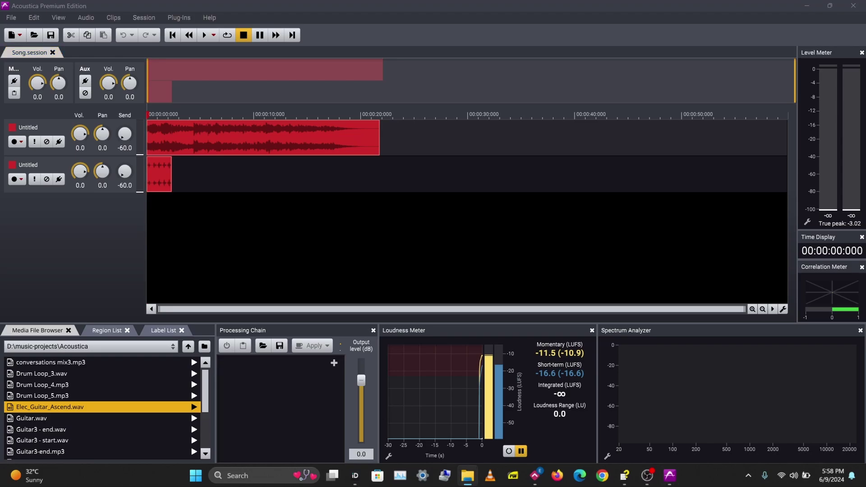
left_click_drag(105, 52, 105, 50)
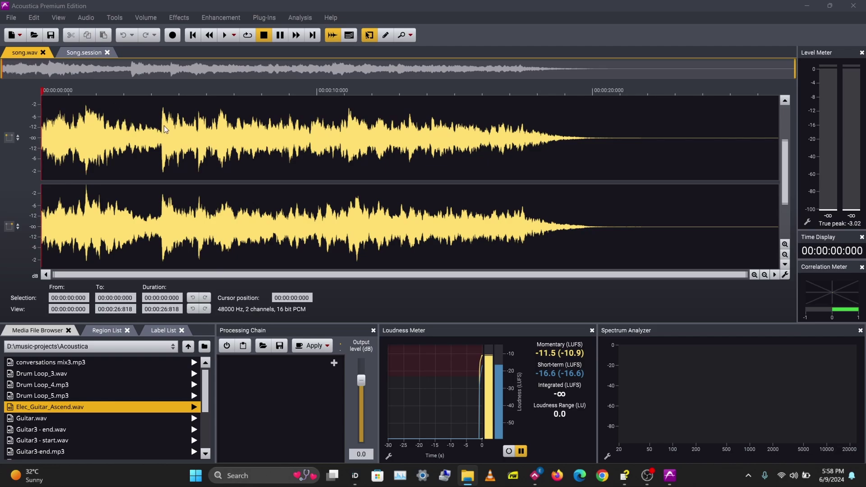
key("space")
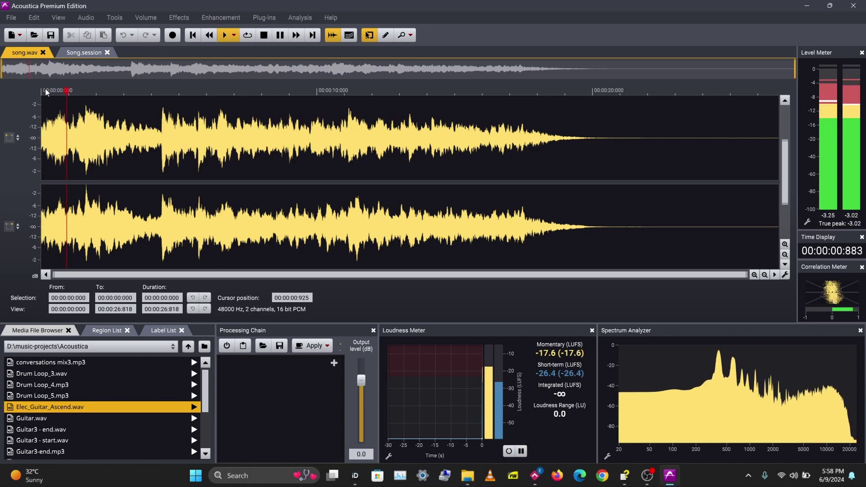
left_click(45, 89)
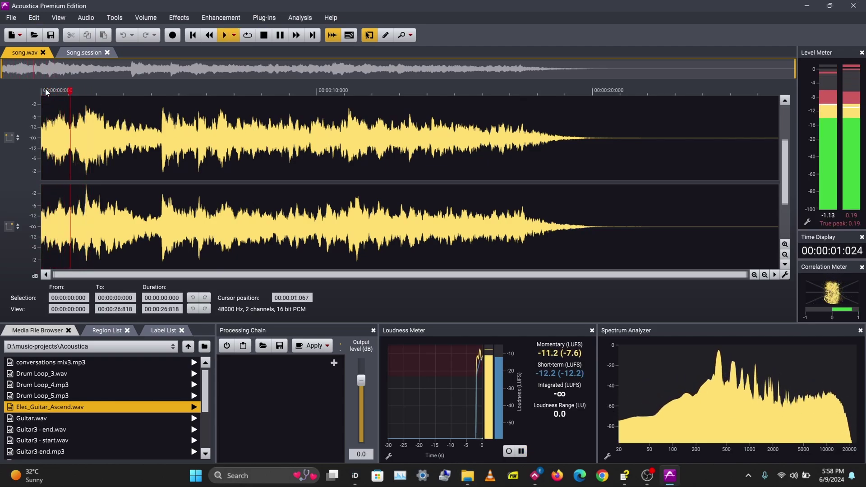
- In Song.session, shorten the guitar clip to about 5.5 s by time stretching and play the session briefly
key("ctrl+Tab")
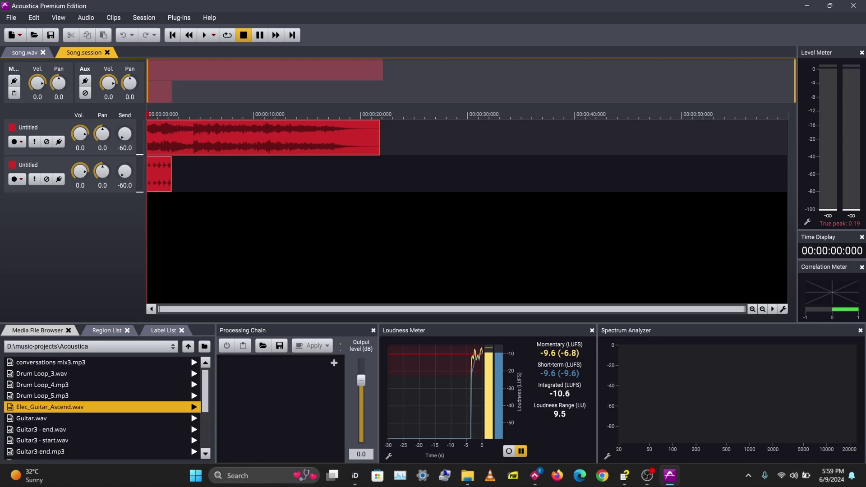
left_click(313, 136)
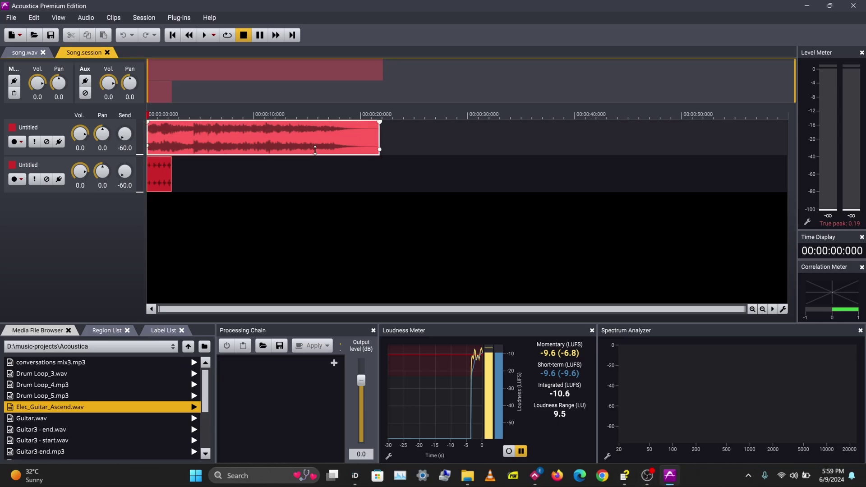
left_click_drag(314, 151, 320, 135)
left_click_drag(378, 145, 134, 137)
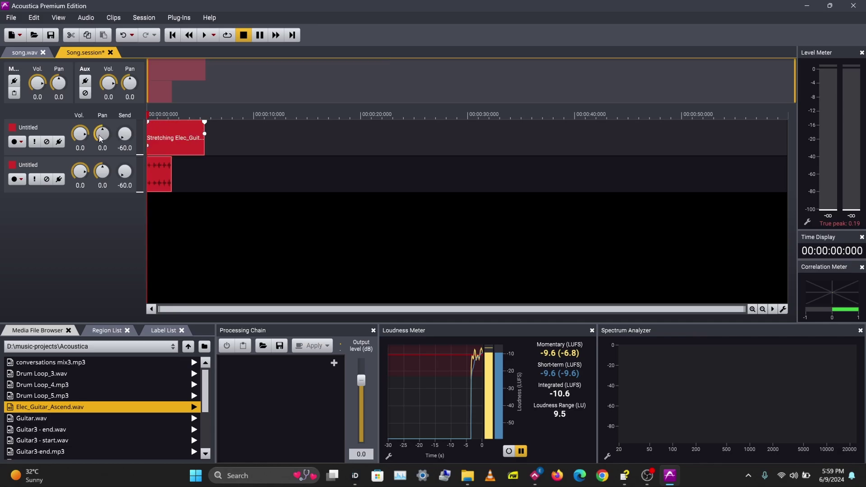
key("space")
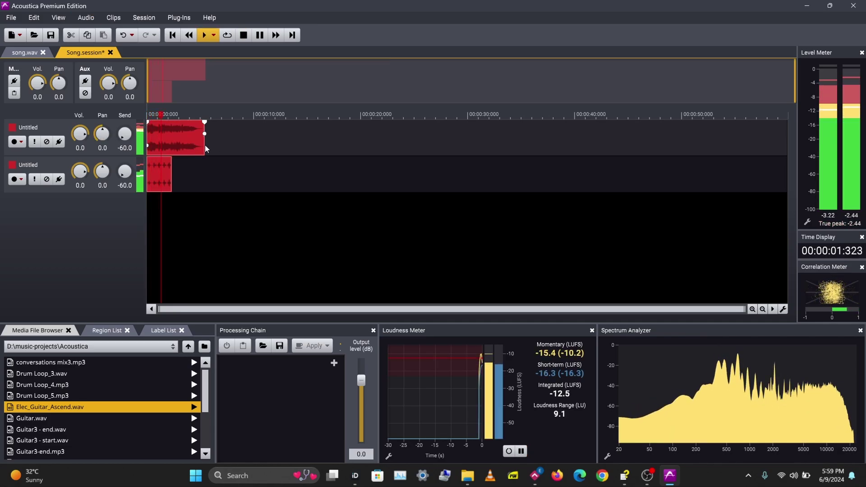
key("space")
- Time-stretch the guitar clip to about 13 s and loop the drum clip to about the same length
left_click_drag(204, 148, 285, 159)
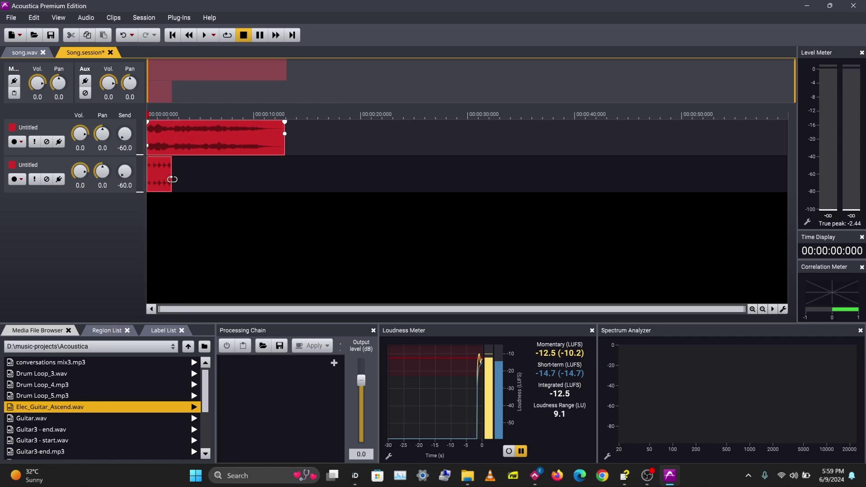
left_click_drag(171, 176, 290, 178)
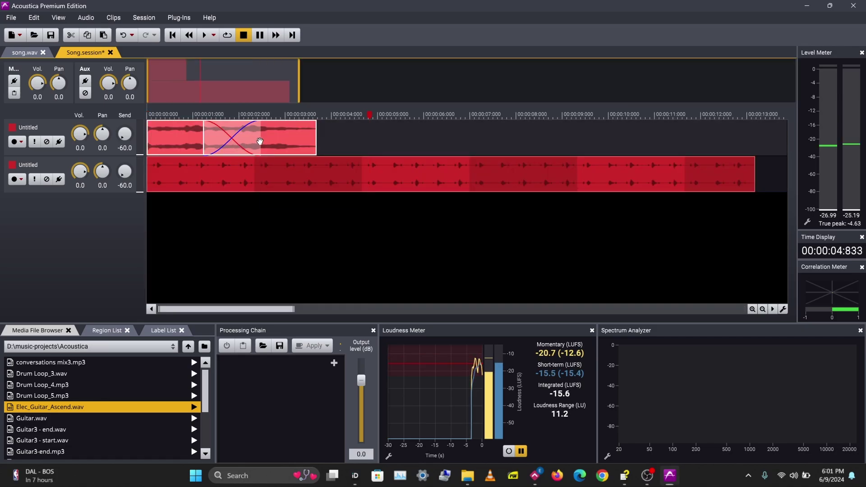
- Deselect the crossfaded guitar clips and play the session from the start
right_click(260, 141)
left_click(385, 135)
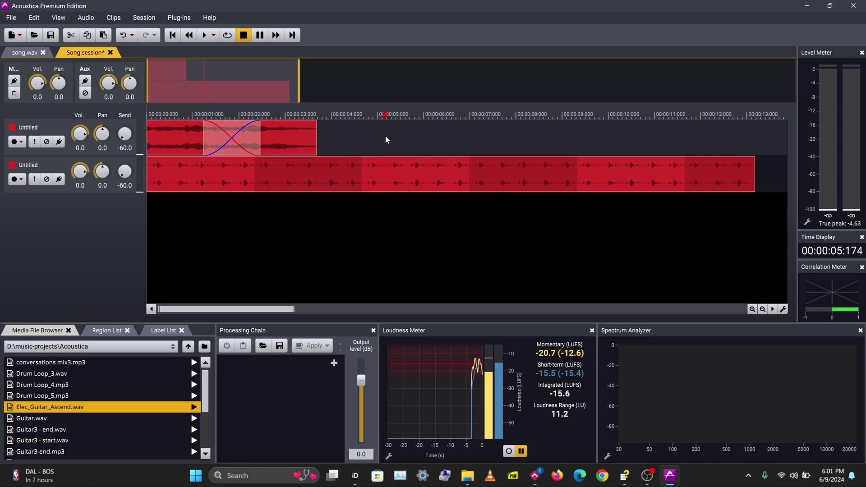
key("Home")
key("space")
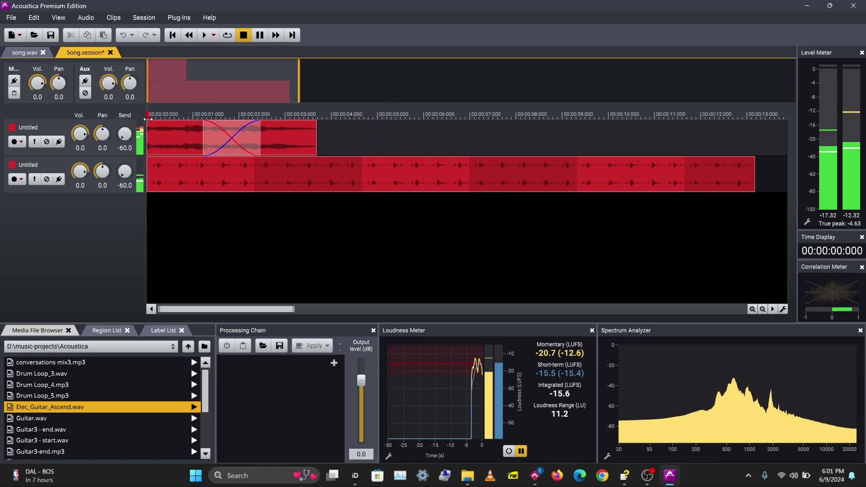
- Export the session to the Acoustica folder as an MPEG Layer 3 audio file named song 2, and close Media Player after its playback
left_click(12, 17)
left_click(36, 111)
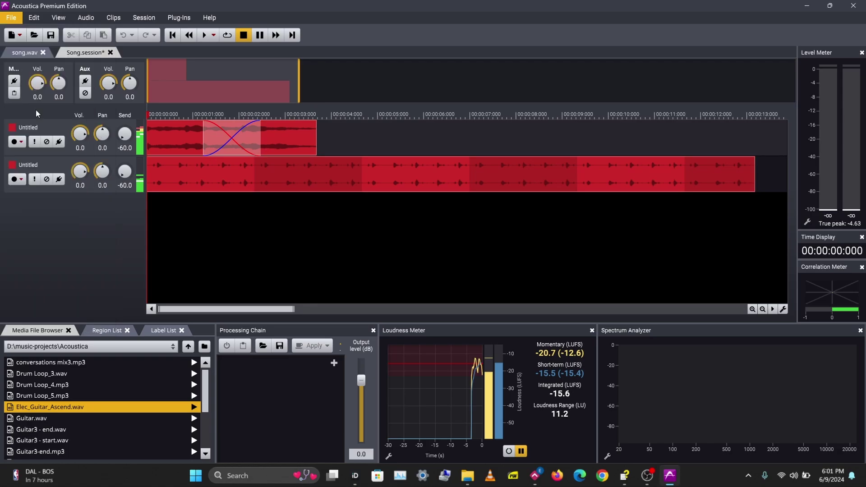
left_click(135, 216)
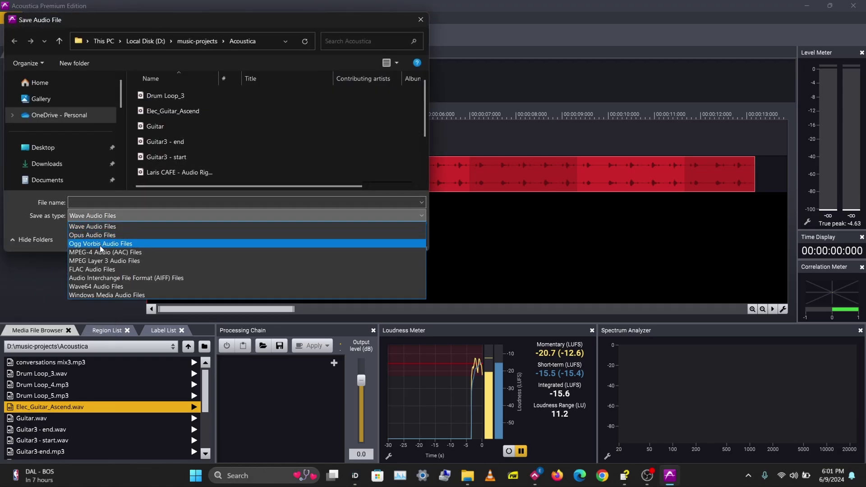
left_click(95, 261)
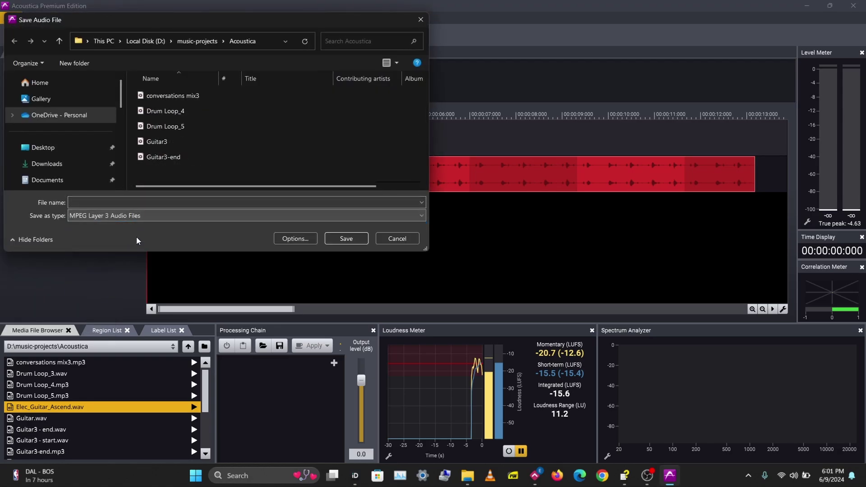
left_click(125, 202)
type("song 2")
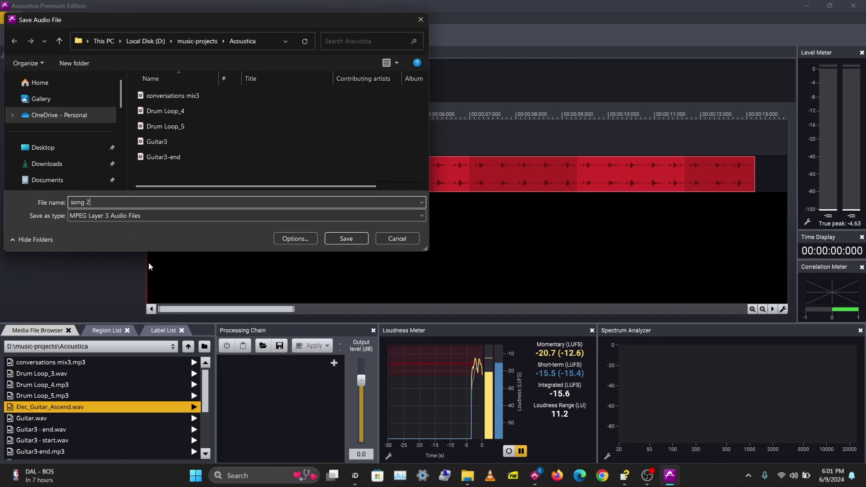
left_click(328, 239)
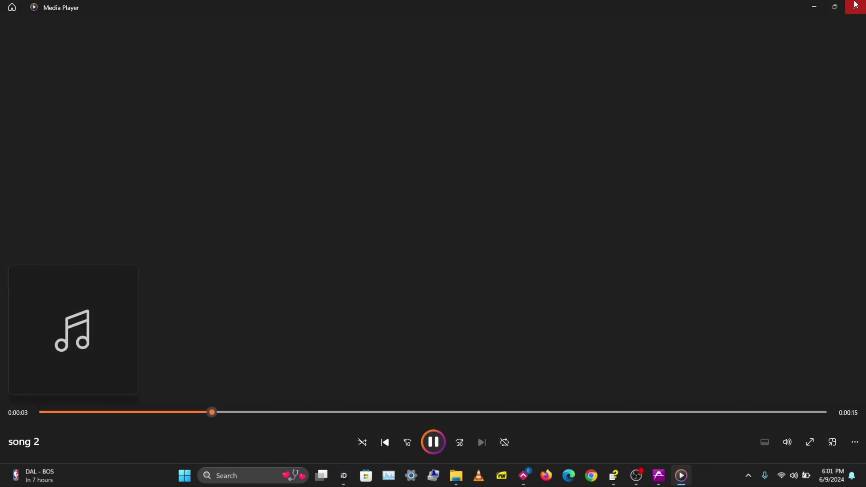
left_click(856, 5)
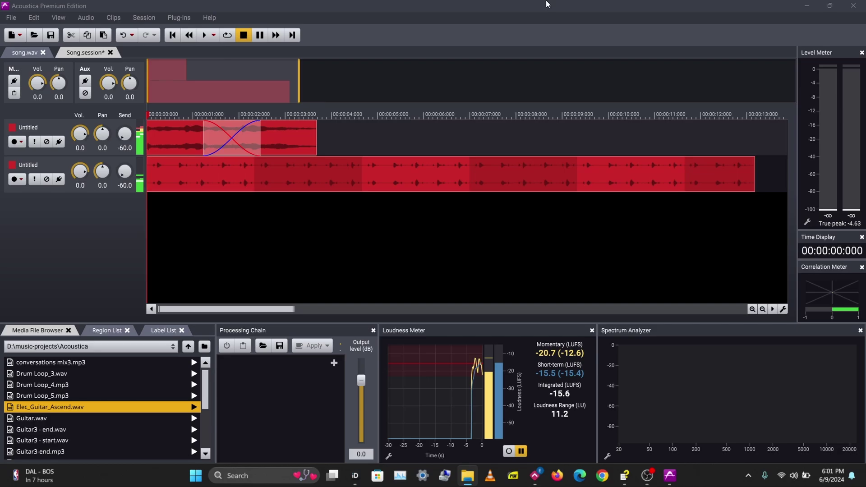